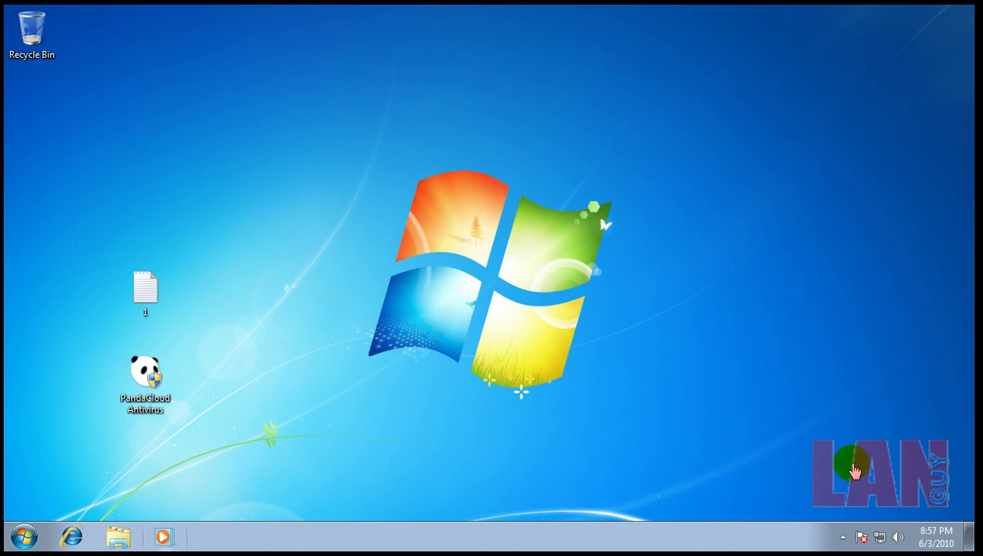
# Open Panda Cloud Antivirus from the hidden tray icons to see its Status OK page
pyautogui.click(843, 539)
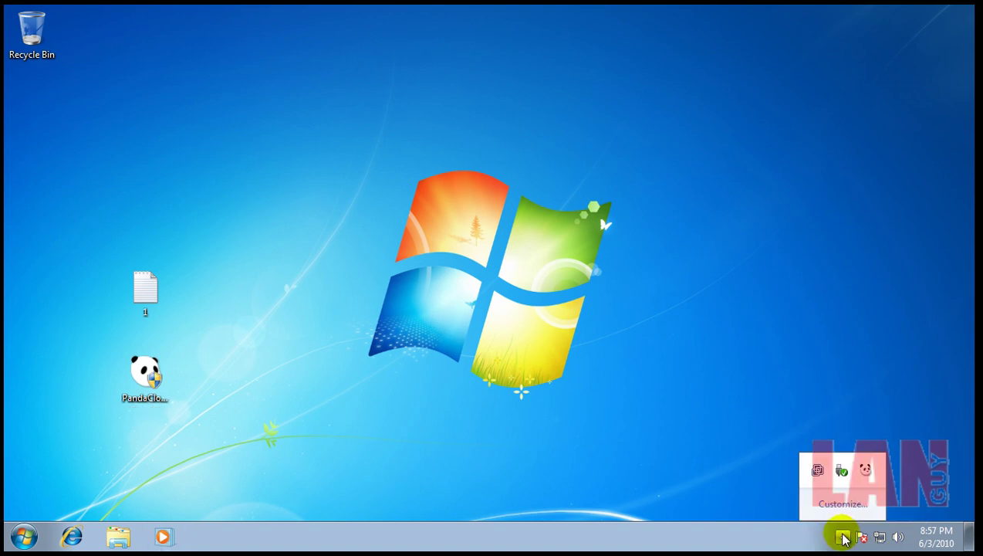
pyautogui.click(867, 470)
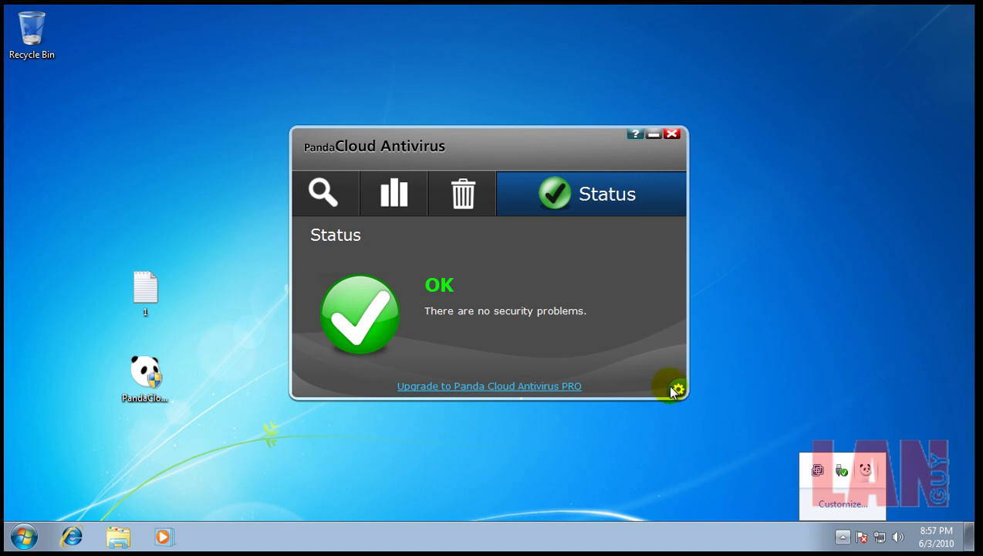
pyautogui.click(674, 395)
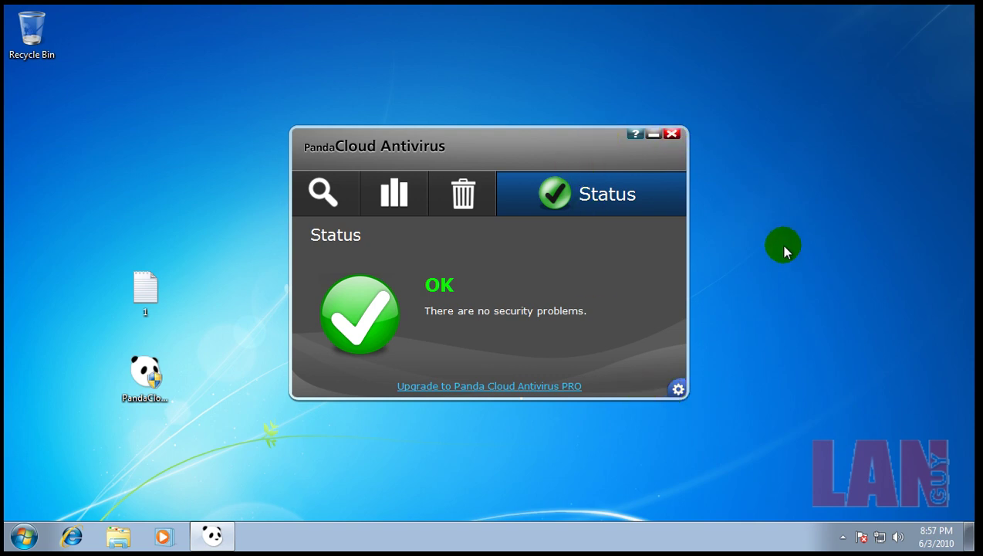
pyautogui.click(676, 388)
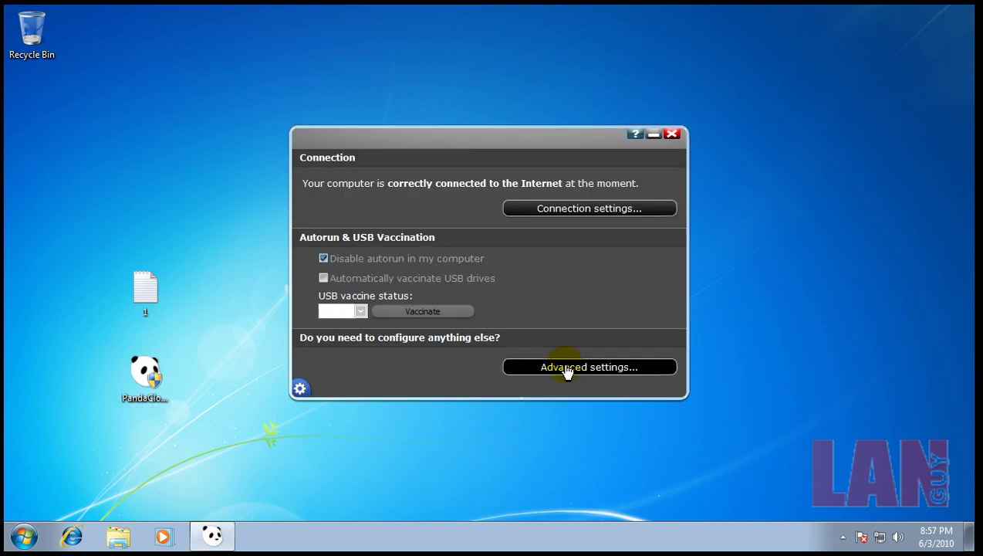
pyautogui.click(567, 369)
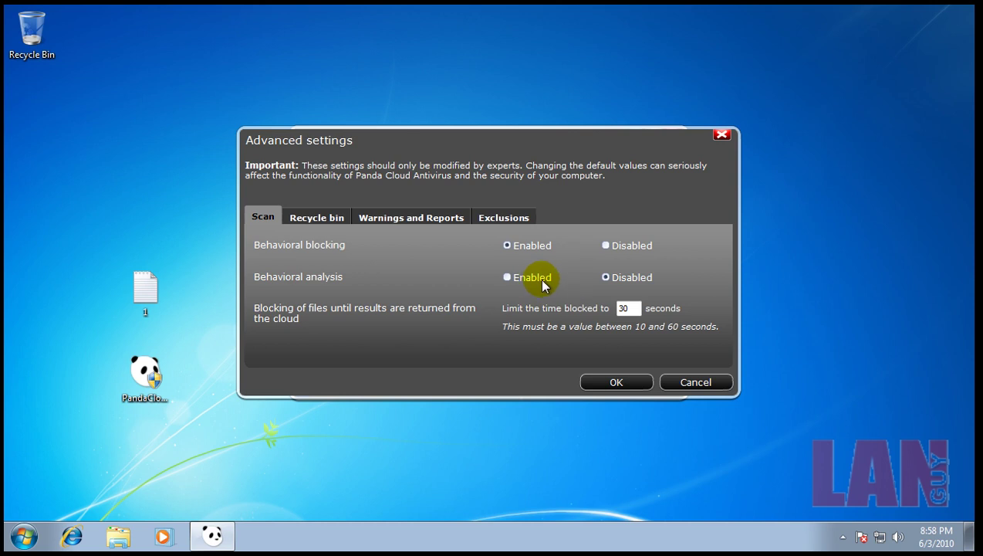
pyautogui.click(508, 277)
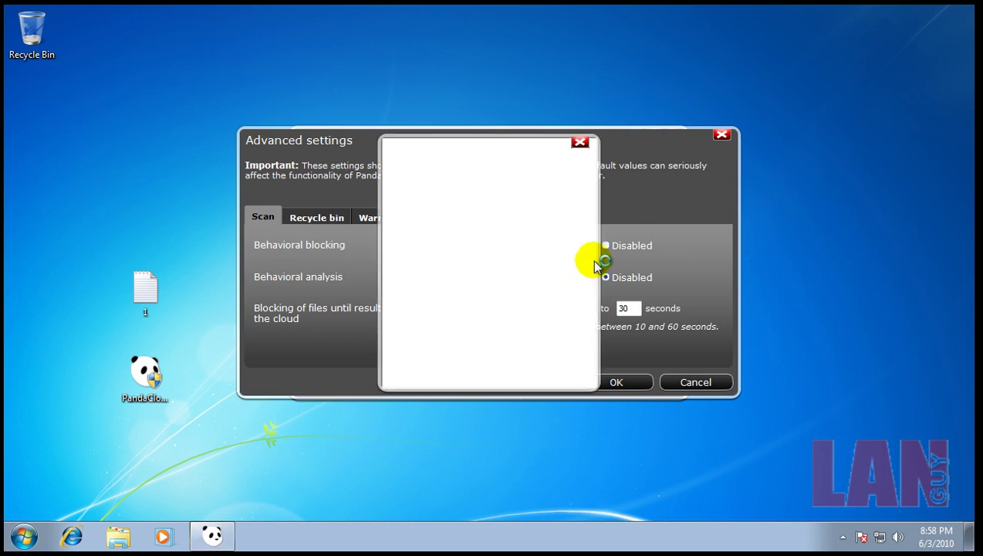
pyautogui.click(580, 142)
pyautogui.click(338, 219)
pyautogui.click(403, 217)
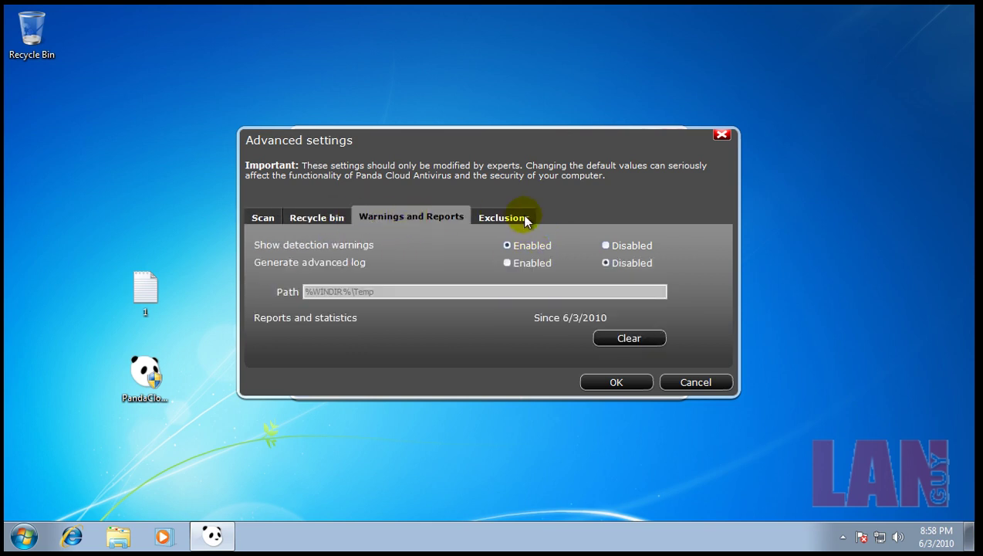
pyautogui.click(525, 220)
pyautogui.click(405, 221)
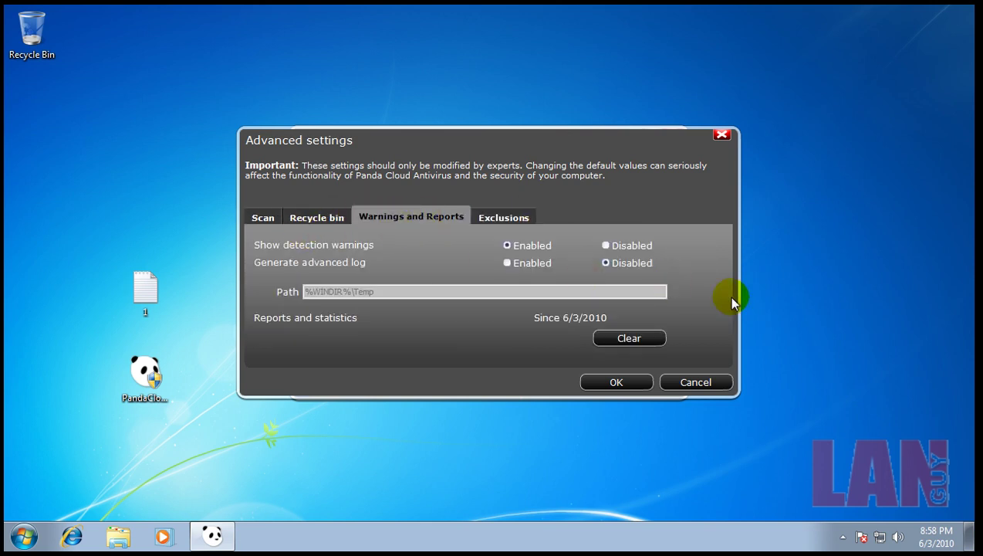
pyautogui.click(695, 381)
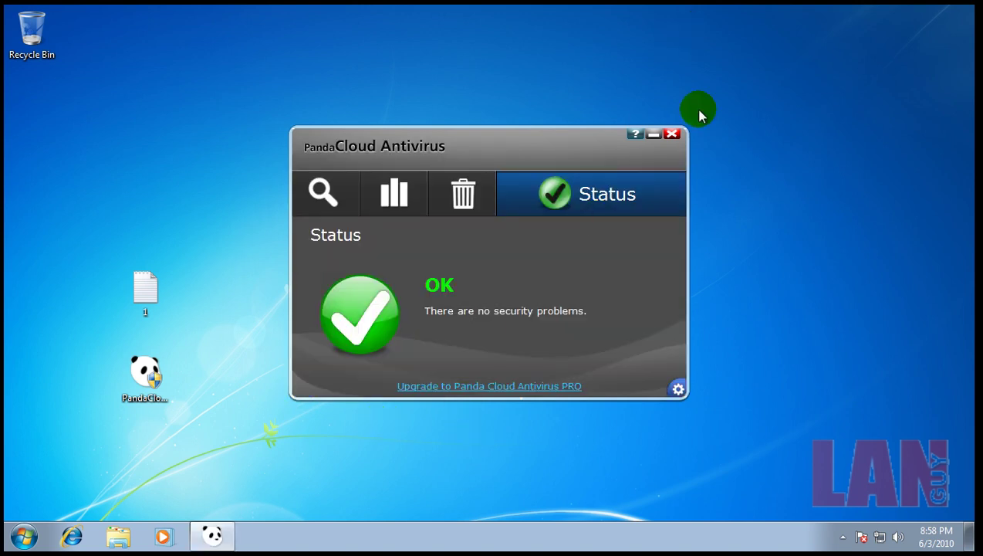
# Close Panda and rearrange the Panda installer and file 1 icons on the desktop
pyautogui.click(674, 137)
pyautogui.moveTo(146, 374); pyautogui.dragTo(47, 100)
pyautogui.moveTo(145, 289); pyautogui.dragTo(70, 393)
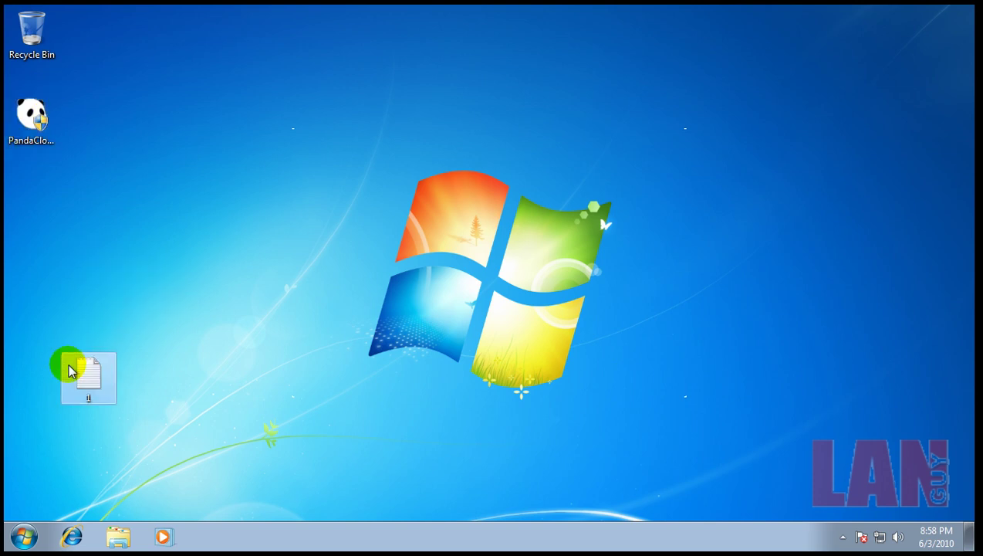
# Open file 1 in Notepad and select the first shup.com ss.exe URL beside the browser
pyautogui.doubleClick(72, 386)
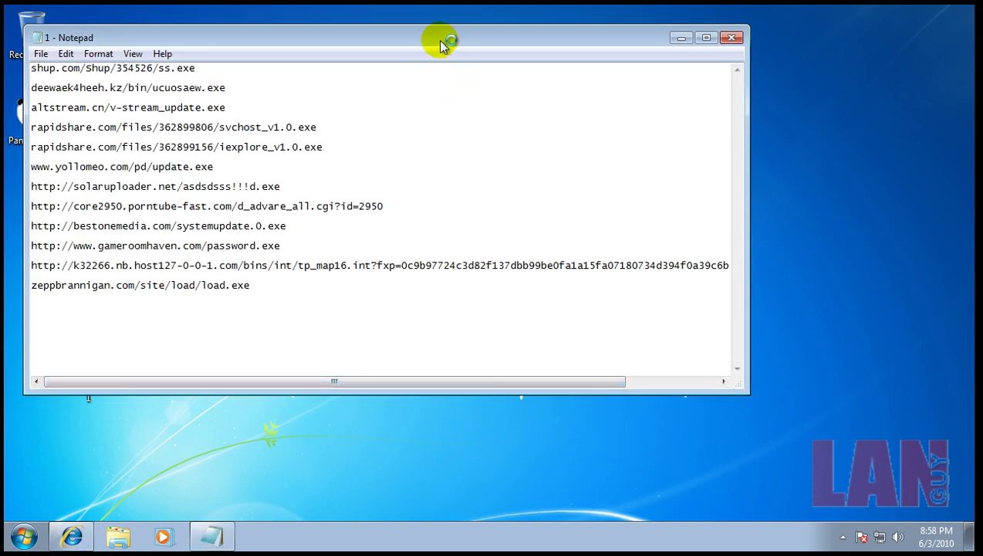
pyautogui.moveTo(442, 40)
pyautogui.mouseDown()
pyautogui.moveTo(456, 196)
pyautogui.moveTo(422, 250)
pyautogui.mouseUp()
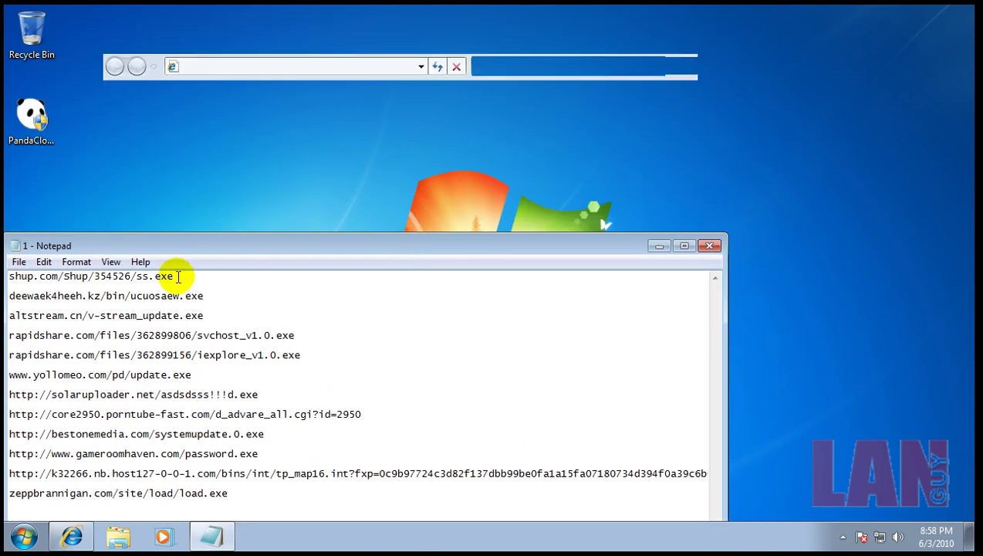
pyautogui.doubleClick(11, 283)
pyautogui.hotkey('ctrl', 'c')
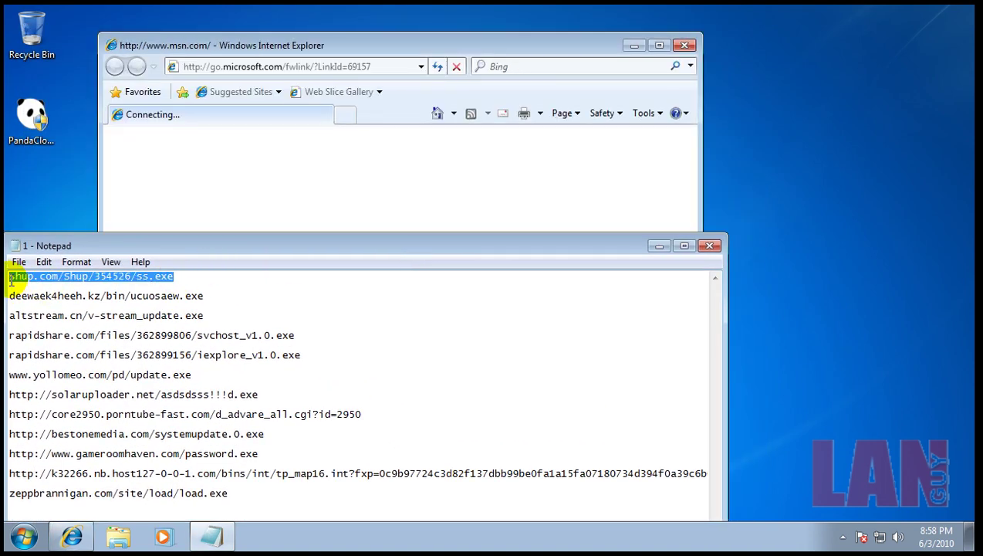
pyautogui.moveTo(491, 42)
pyautogui.mouseDown()
pyautogui.moveTo(695, 36)
pyautogui.moveTo(707, 26)
pyautogui.moveTo(669, 18)
pyautogui.mouseUp()
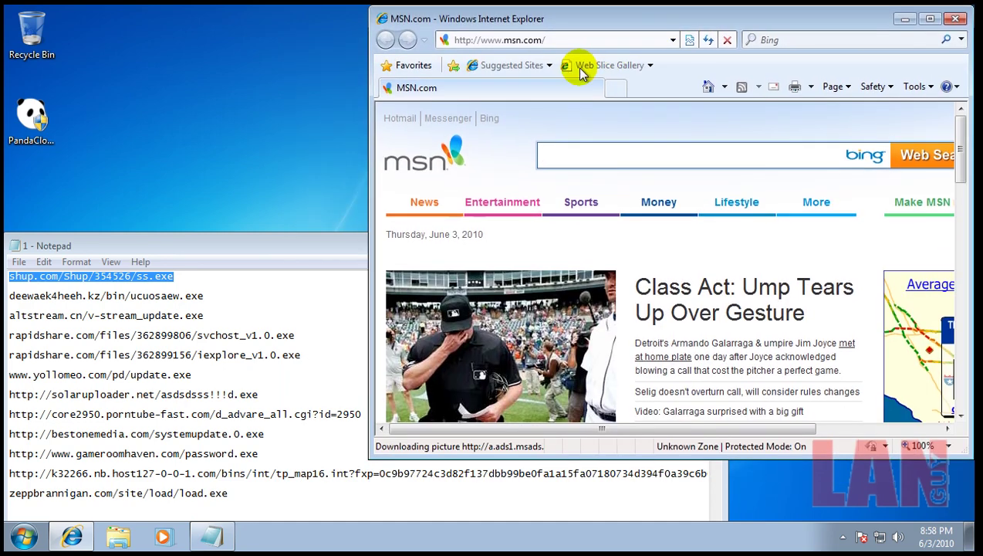
# Skip IE8 setup, load the shup.com ss.exe URL, and download it despite the unsafe warning
pyautogui.click(583, 46)
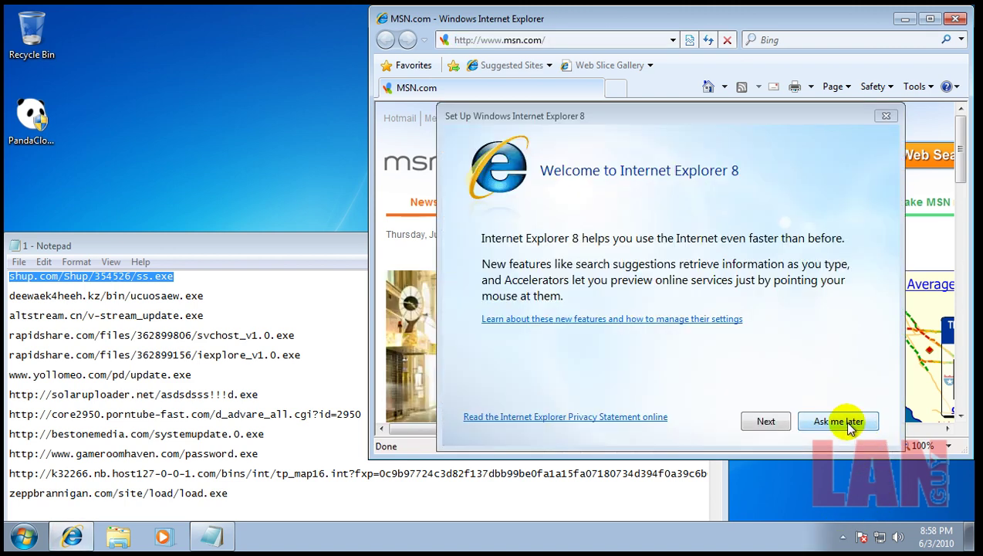
pyautogui.click(848, 424)
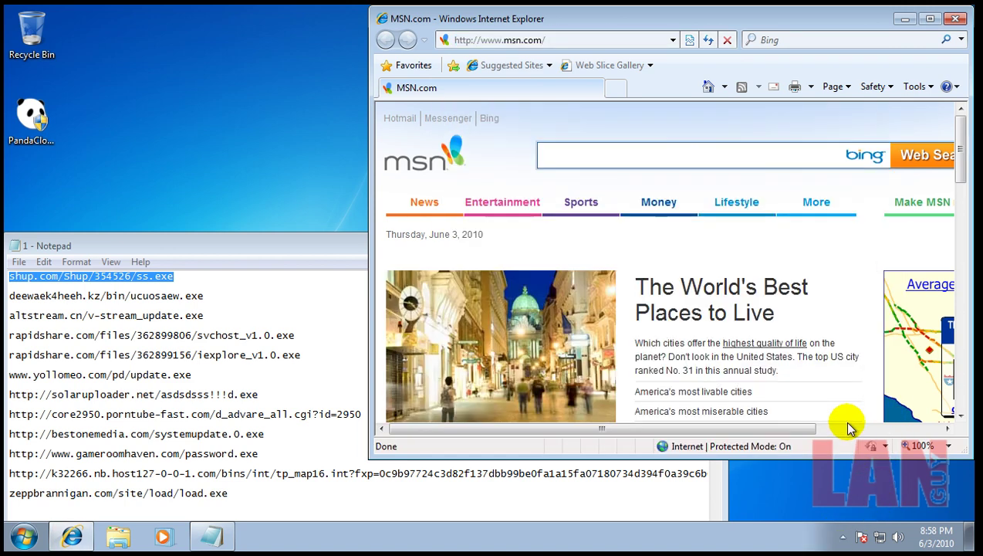
pyautogui.click(578, 40)
pyautogui.hotkey('ctrl', 'v')
pyautogui.press('Return')
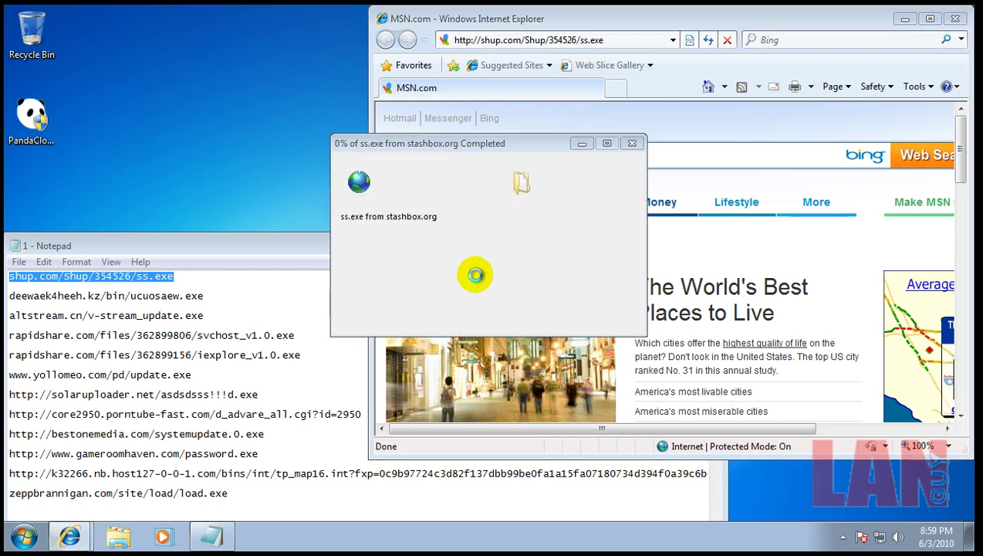
pyautogui.click(472, 279)
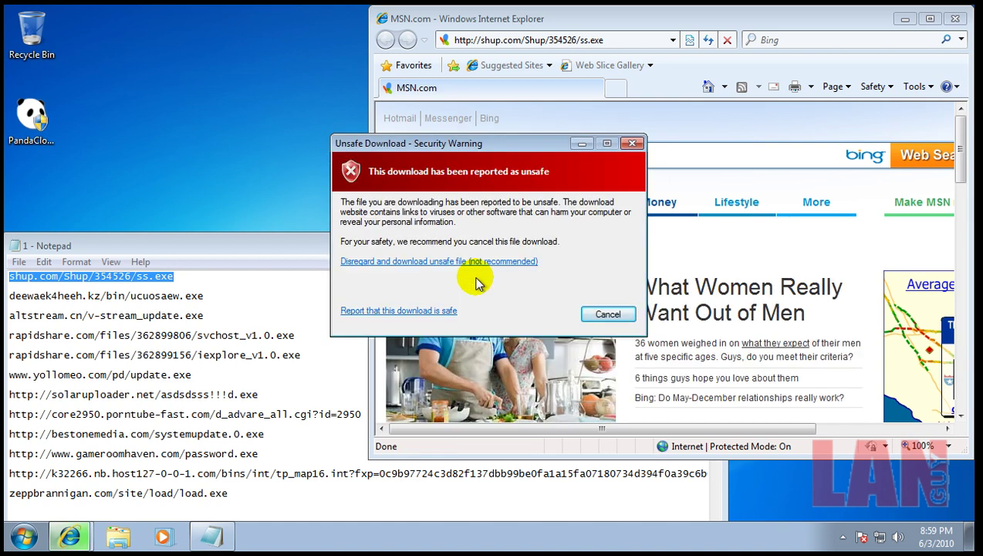
pyautogui.click(502, 265)
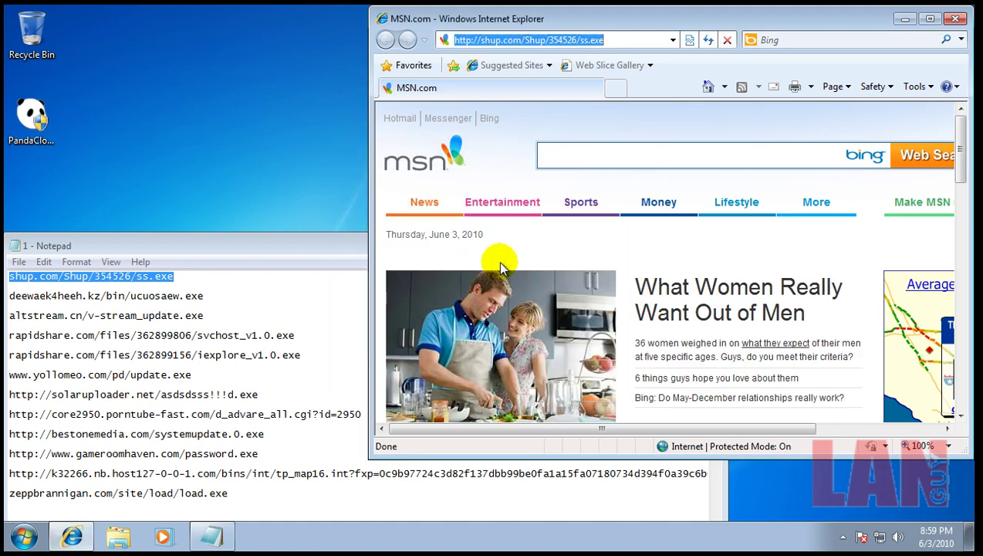
# Load the second URL, deewaek4heeh.kz/bin/ucuosaew.exe, in Internet Explorer, retrying it once
pyautogui.click(202, 312)
pyautogui.moveTo(202, 296); pyautogui.dragTo(19, 285)
pyautogui.hotkey('ctrl', 'c')
pyautogui.click(571, 31)
pyautogui.tripleClick(574, 39)
pyautogui.write('http://deewaek4heeh.kz/bin/ucuosaew.exe')
pyautogui.press('Return')
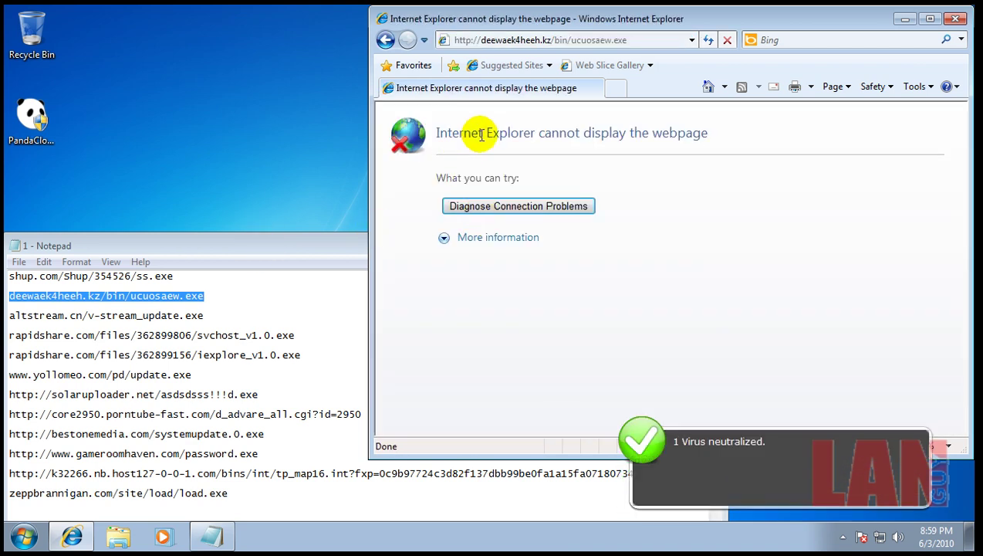
pyautogui.doubleClick(569, 40)
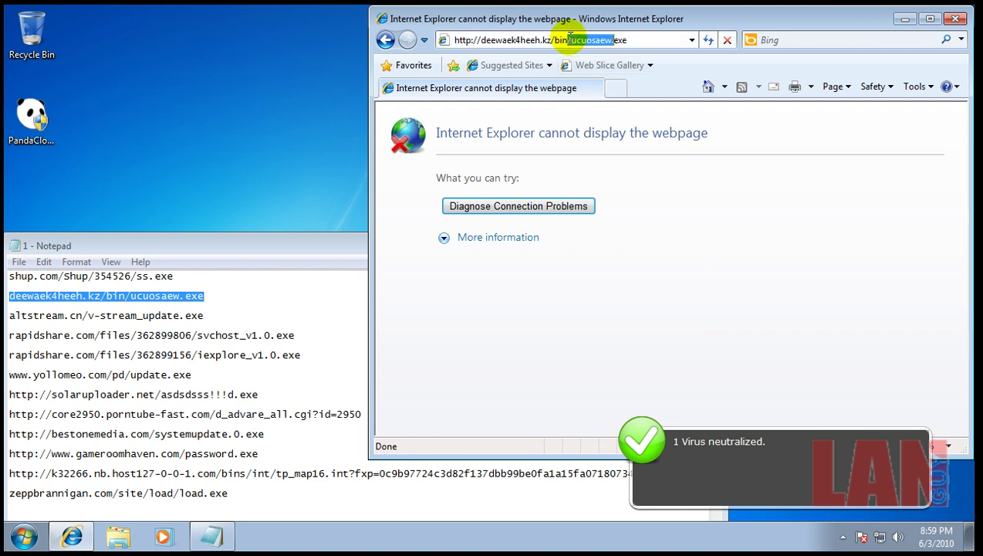
pyautogui.tripleClick(570, 40)
pyautogui.hotkey('ctrl', 'v')
pyautogui.press('Return')
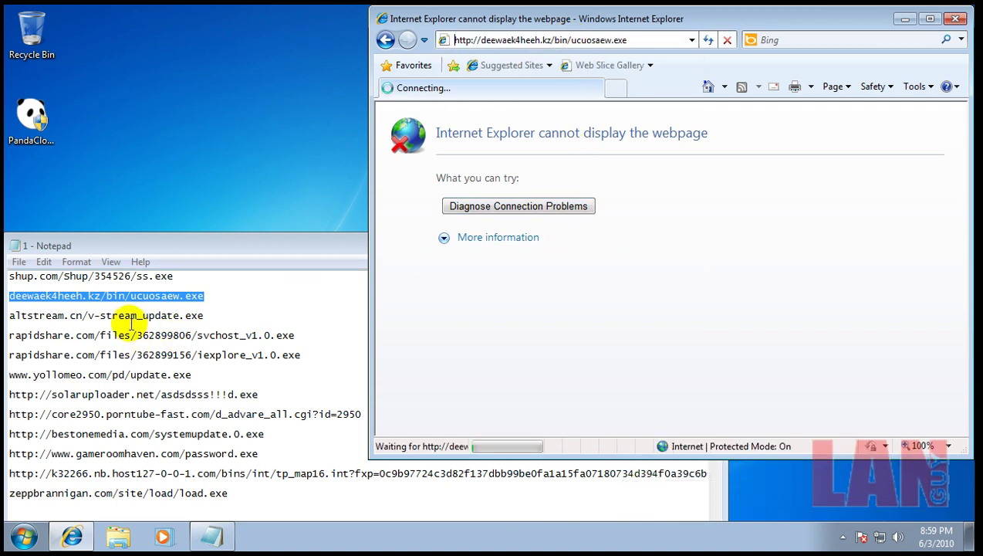
# Load the third URL, altstream.cn/v-stream_update.exe, in Internet Explorer
pyautogui.click(204, 315)
pyautogui.keyDown('shift'); pyautogui.click(14, 315); pyautogui.keyUp('shift')
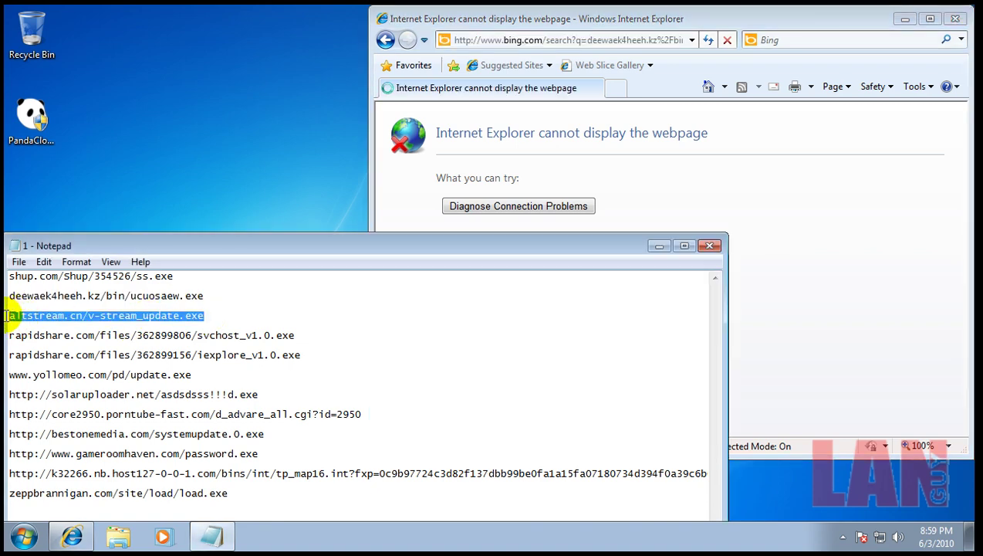
pyautogui.click(549, 39)
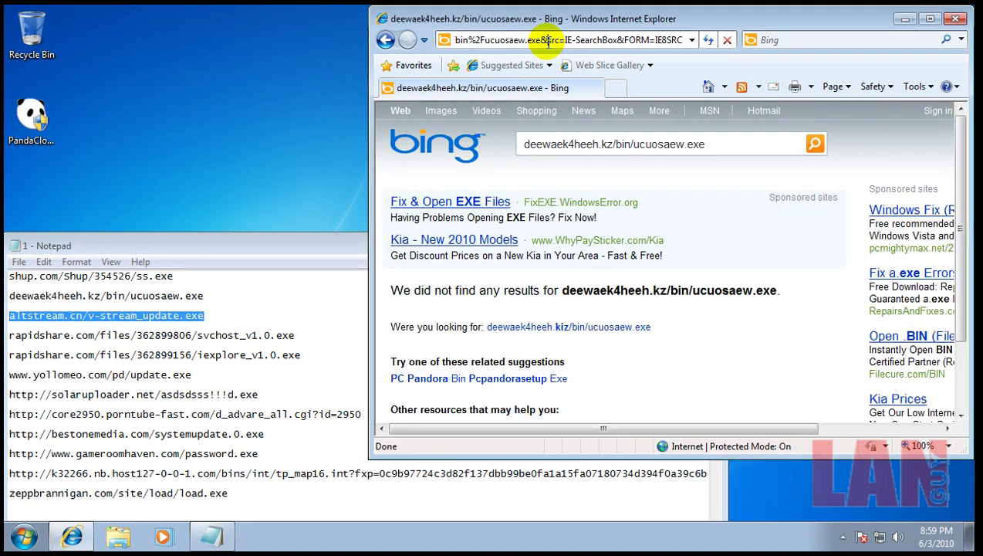
pyautogui.click(548, 40)
pyautogui.write('altstream.cn/v-stream_update.exe')
pyautogui.press('Return')
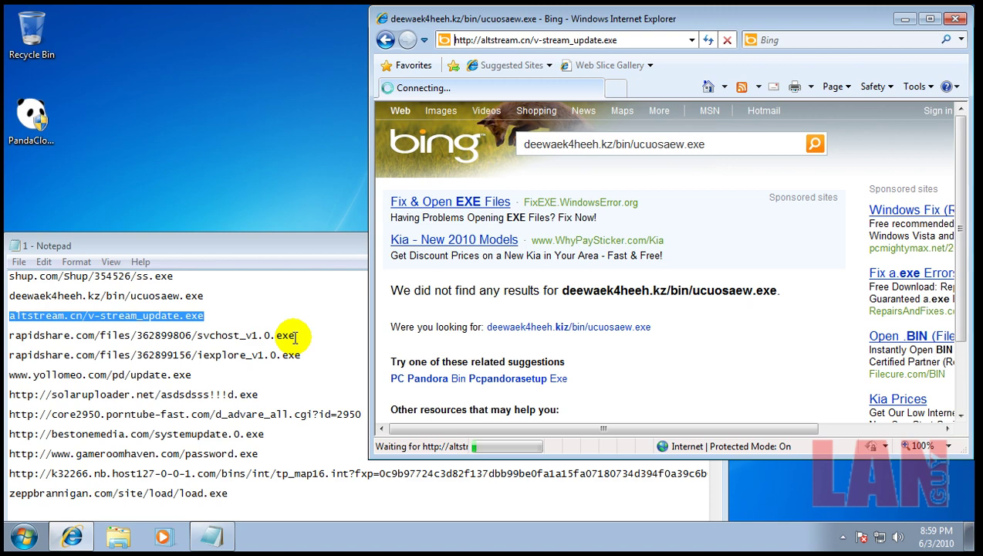
# Load the rapidshare svchost_v1.0.exe URL in a new tab and run the download
pyautogui.click(295, 337)
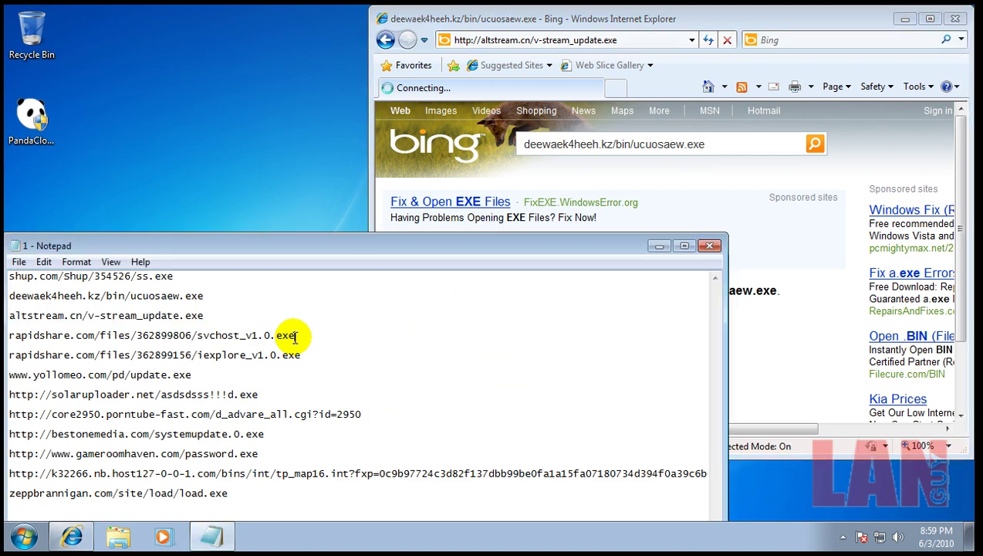
pyautogui.keyDown('shift'); pyautogui.click(9, 334); pyautogui.keyUp('shift')
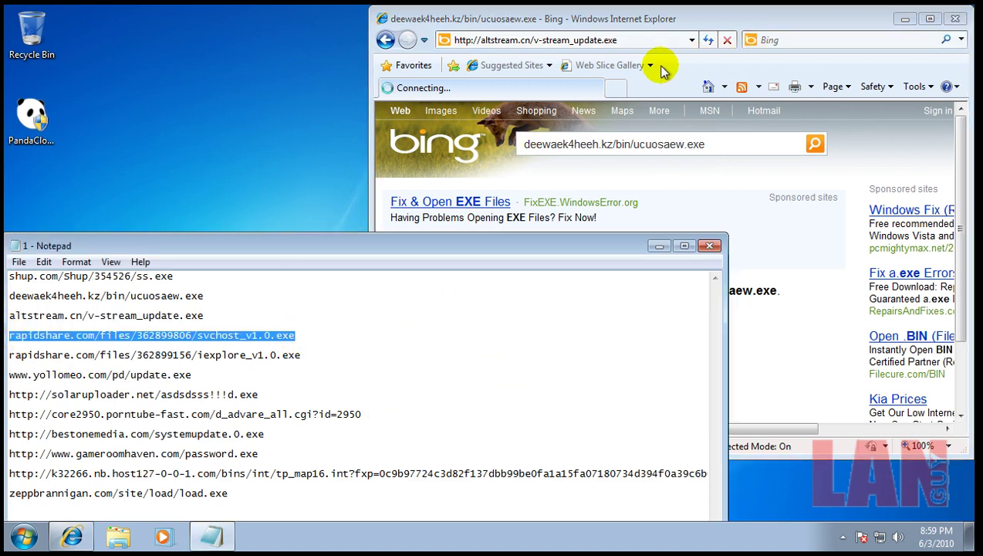
pyautogui.click(618, 89)
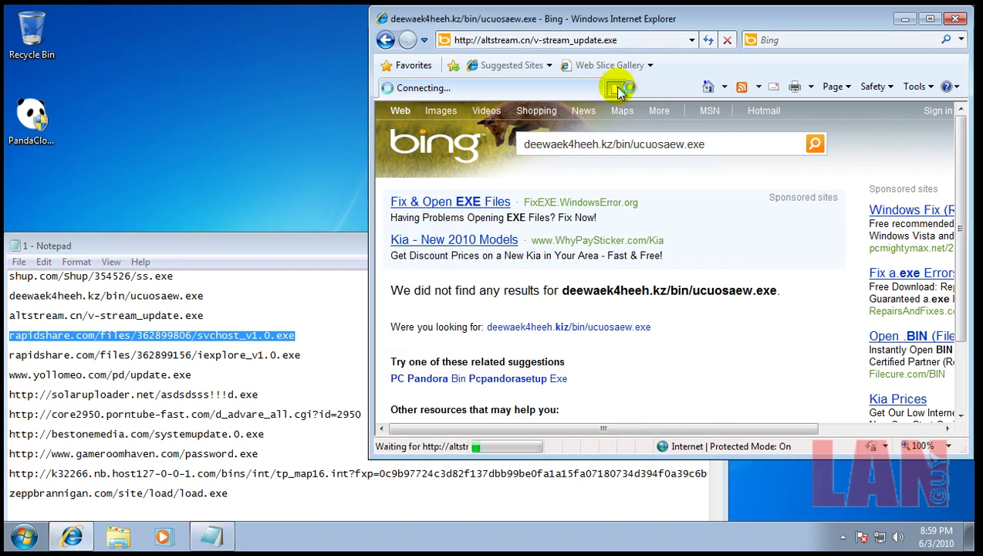
pyautogui.click(594, 40)
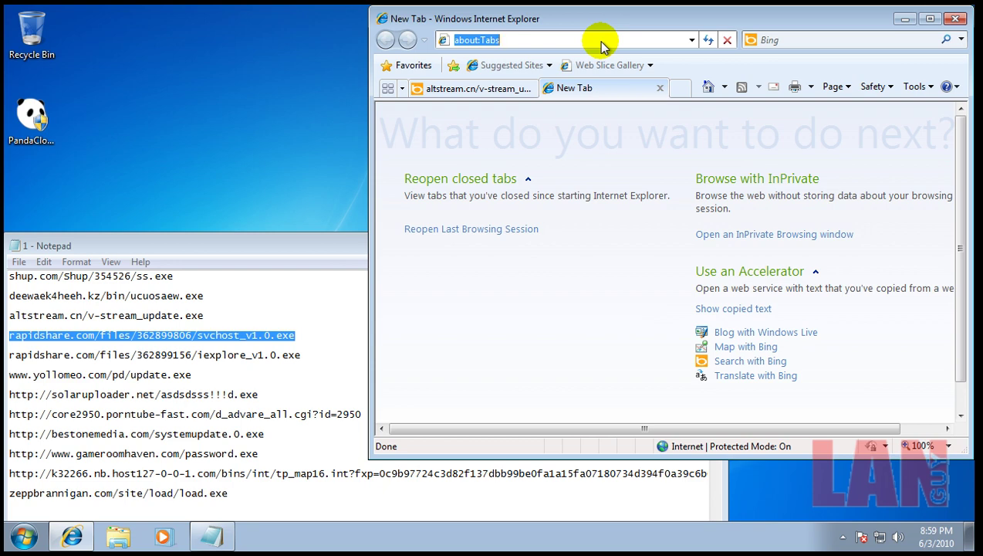
pyautogui.write('rapidshare.com/files/362899806/svchost_v1.0.exe')
pyautogui.press('Return')
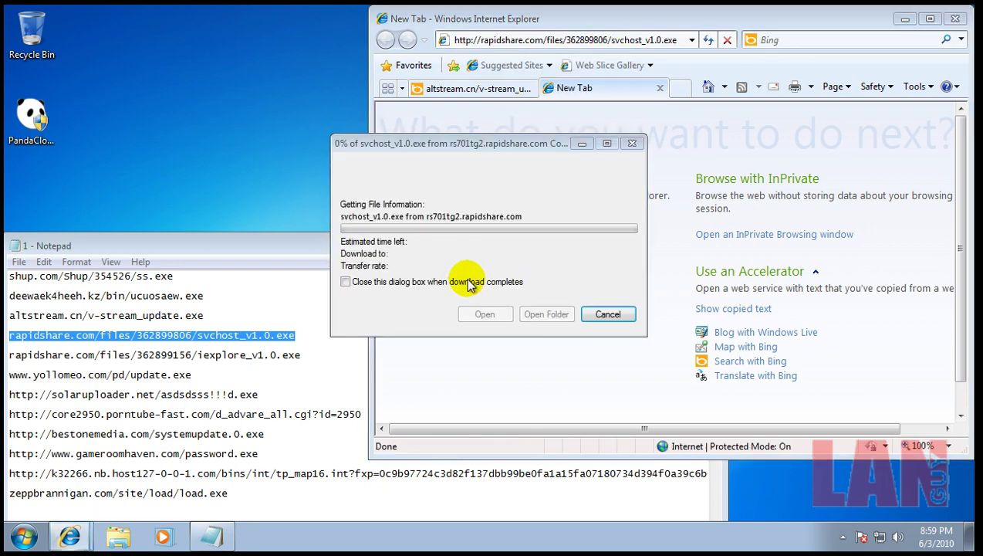
pyautogui.click(477, 283)
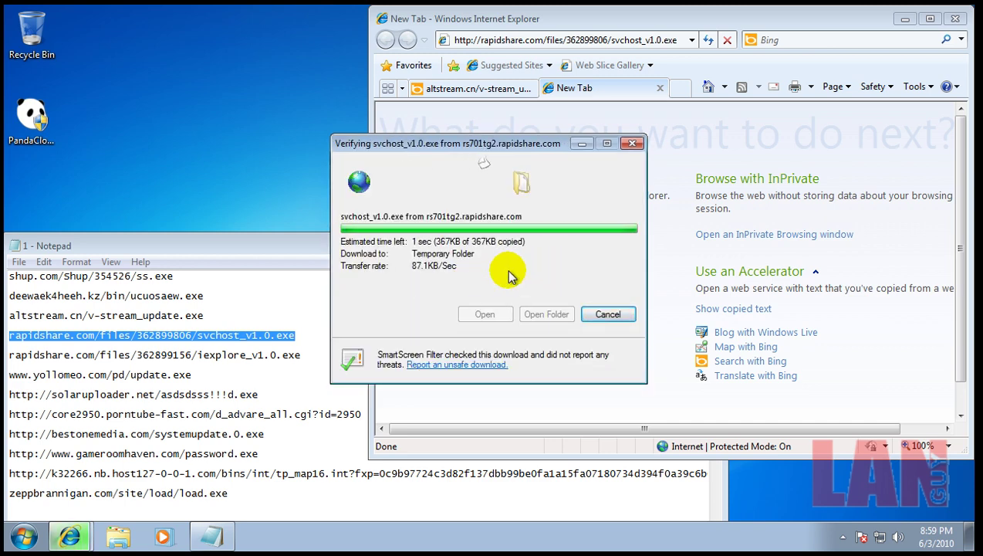
pyautogui.click(522, 261)
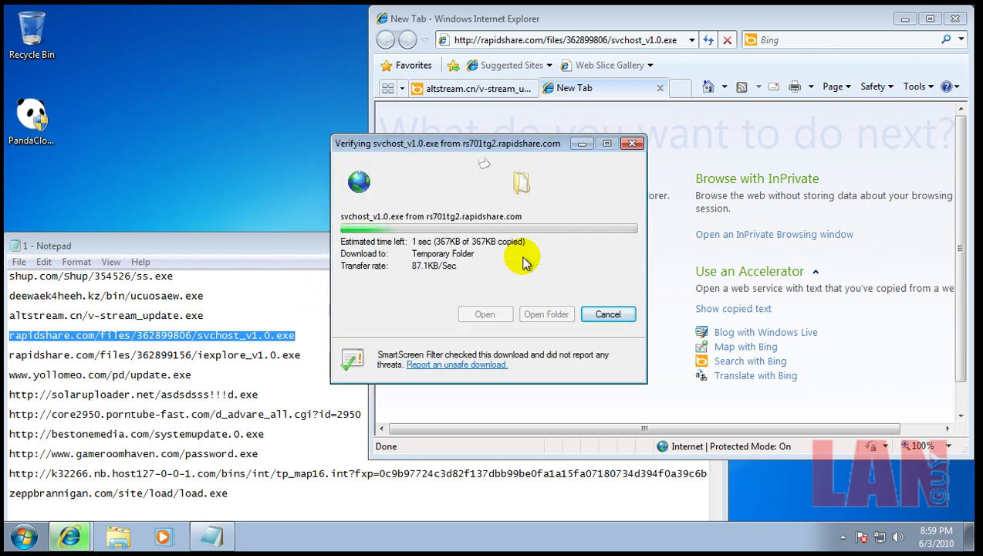
# Return to the altstream results tab and copy the yollomeo.com/pd/update.exe URL from Notepad
pyautogui.click(497, 89)
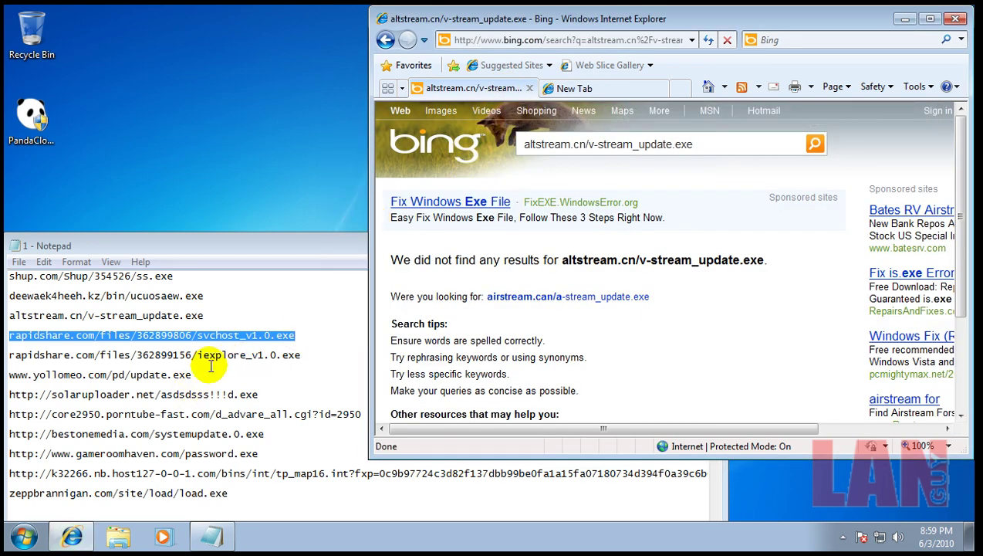
pyautogui.click(216, 360)
pyautogui.moveTo(189, 374); pyautogui.dragTo(160, 373)
pyautogui.moveTo(71, 384); pyautogui.dragTo(9, 377)
pyautogui.hotkey('ctrl', 'c')
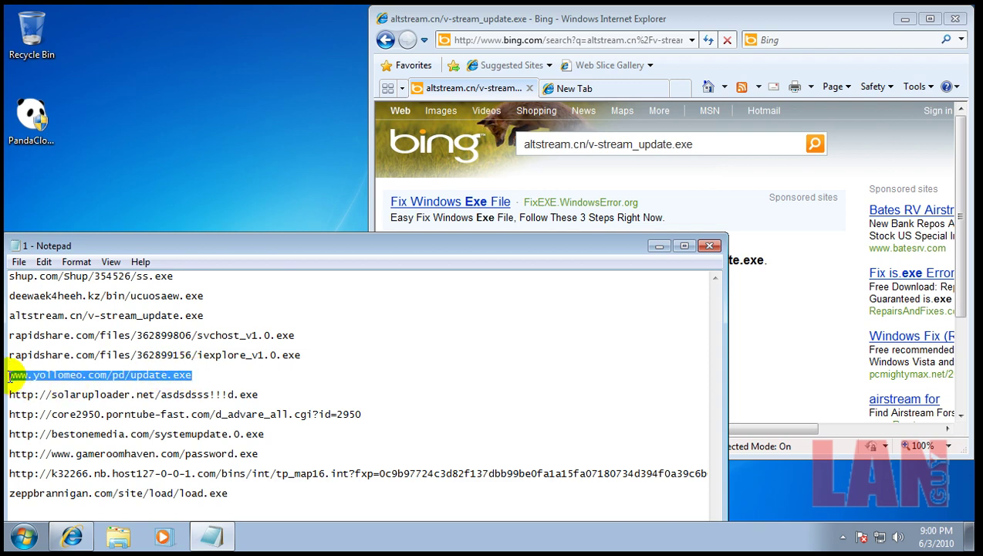
# Load the yollomeo URL and run update.exe past the unverified publisher warning
pyautogui.click(586, 40)
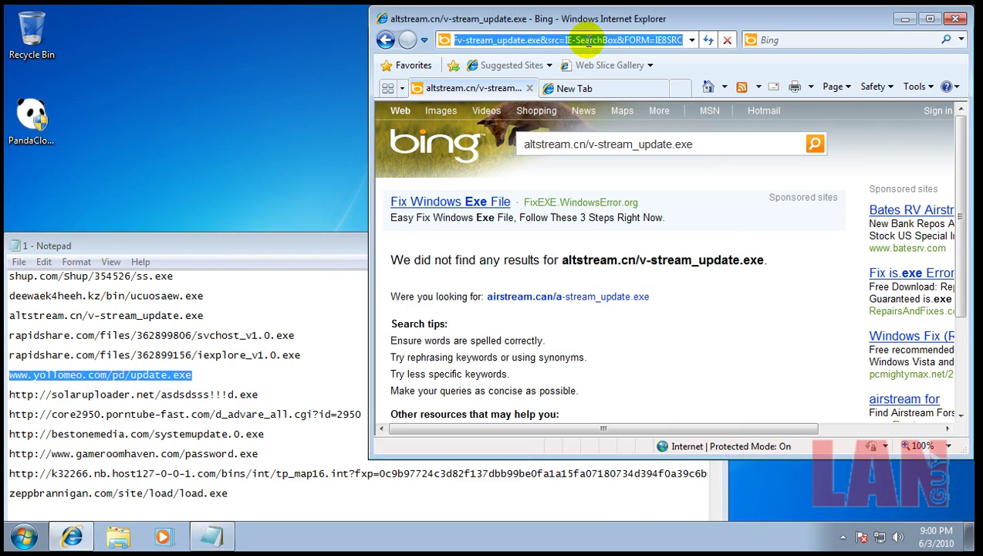
pyautogui.hotkey('ctrl', 'v')
pyautogui.press('Return')
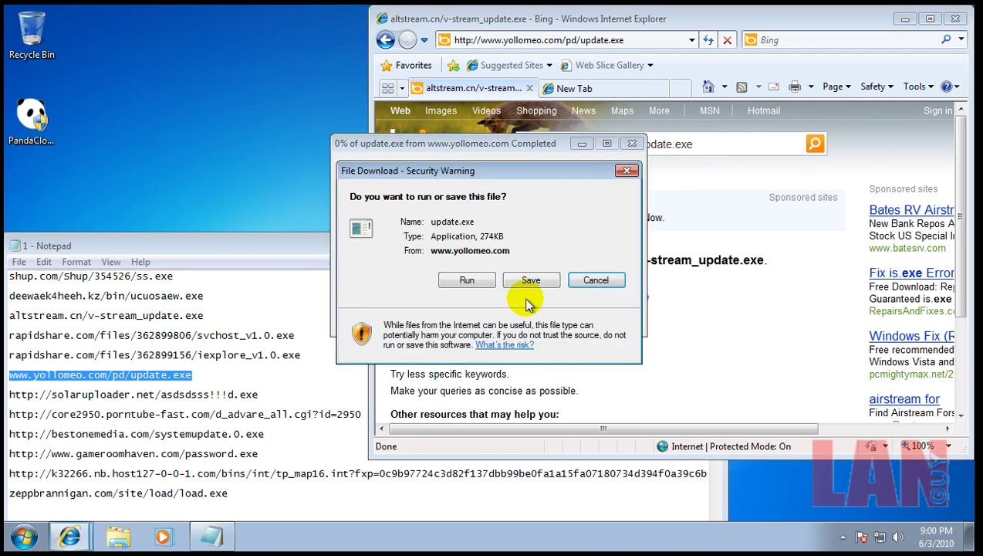
pyautogui.click(469, 281)
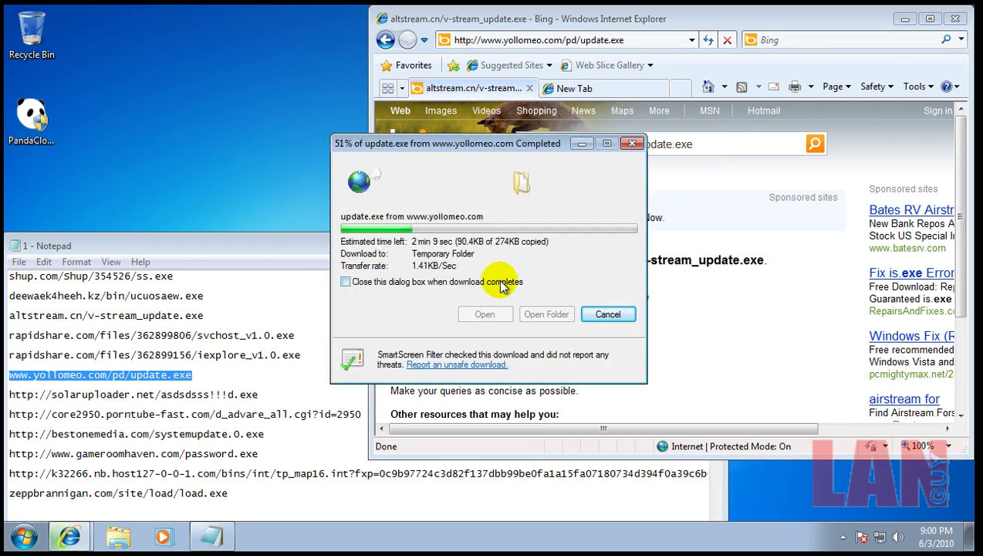
pyautogui.click(577, 248)
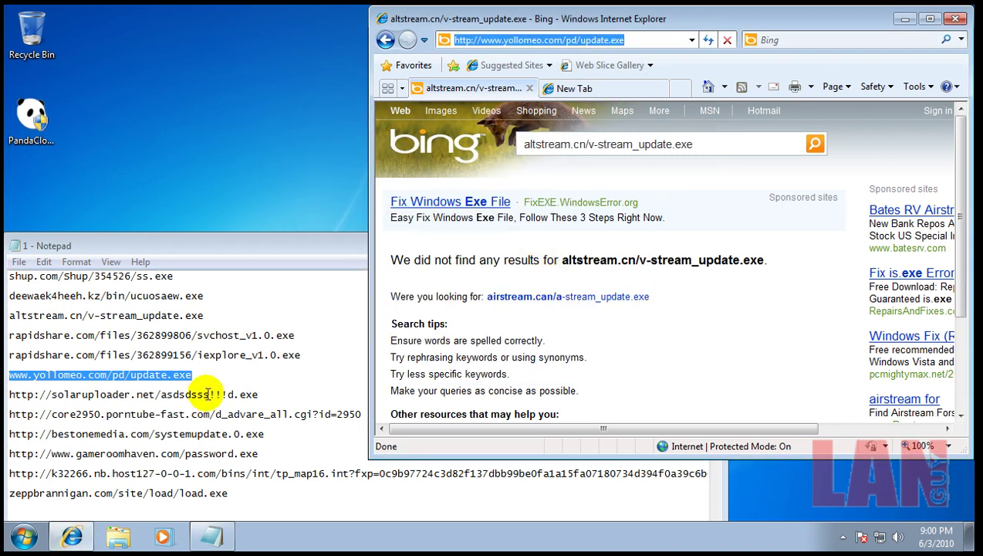
# Load the solaruploader URL and close the empty extra tab
pyautogui.moveTo(259, 394); pyautogui.dragTo(11, 393)
pyautogui.hotkey('ctrl', 'c')
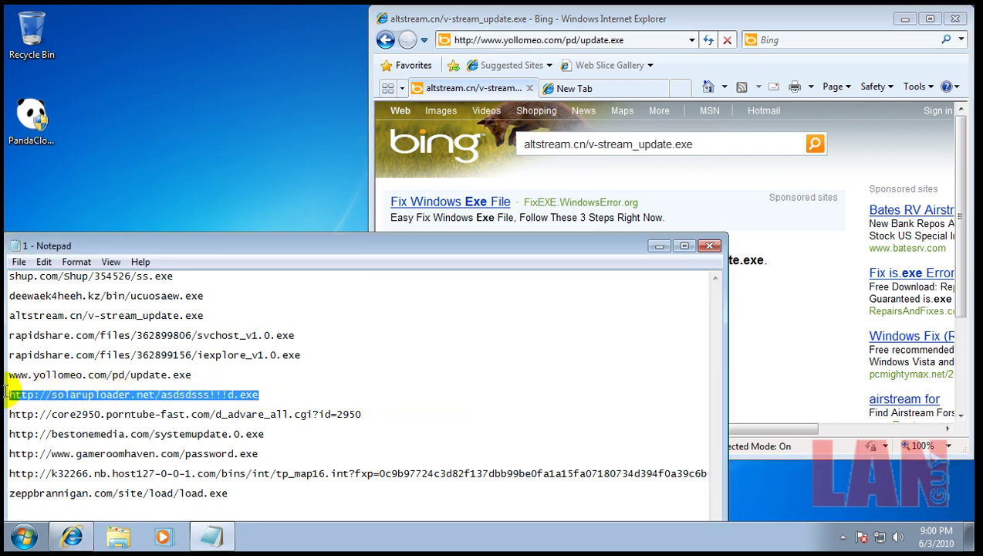
pyautogui.click(542, 49)
pyautogui.click(663, 41)
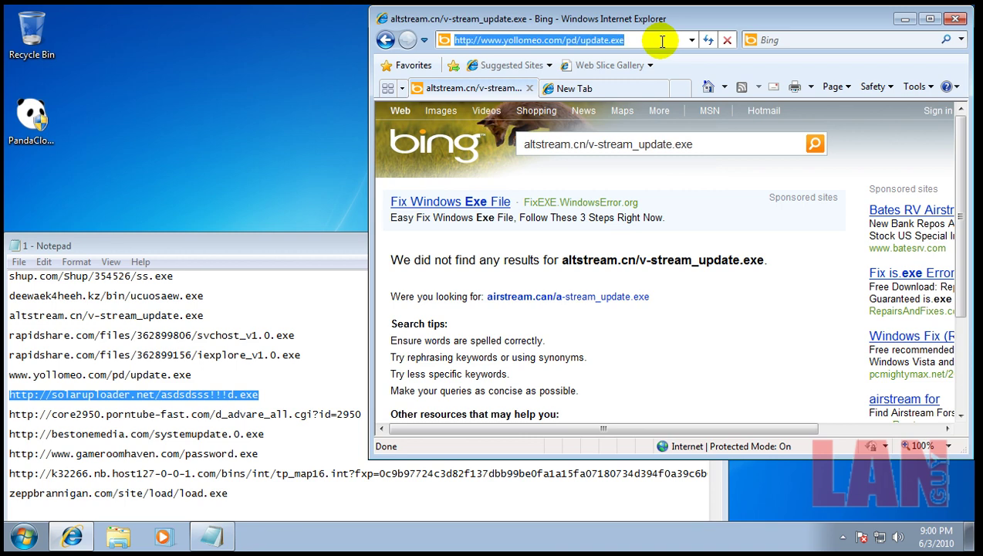
pyautogui.hotkey('ctrl', 'v')
pyautogui.press('Return')
pyautogui.click(658, 87)
pyautogui.click(332, 414)
# Load the core2950 URL in a fresh tab and run the Windows_Protector.exe download
pyautogui.moveTo(376, 408); pyautogui.dragTo(13, 416)
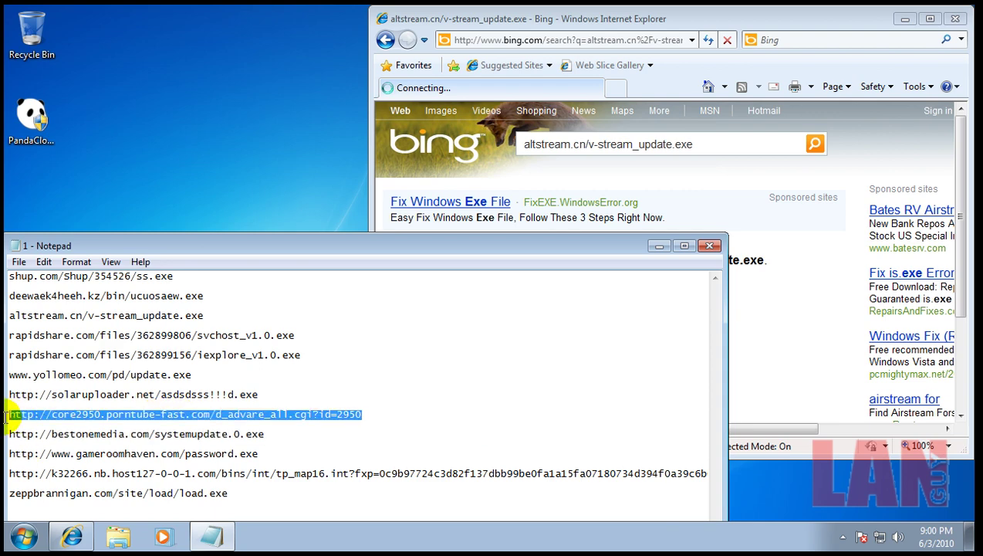
pyautogui.click(590, 39)
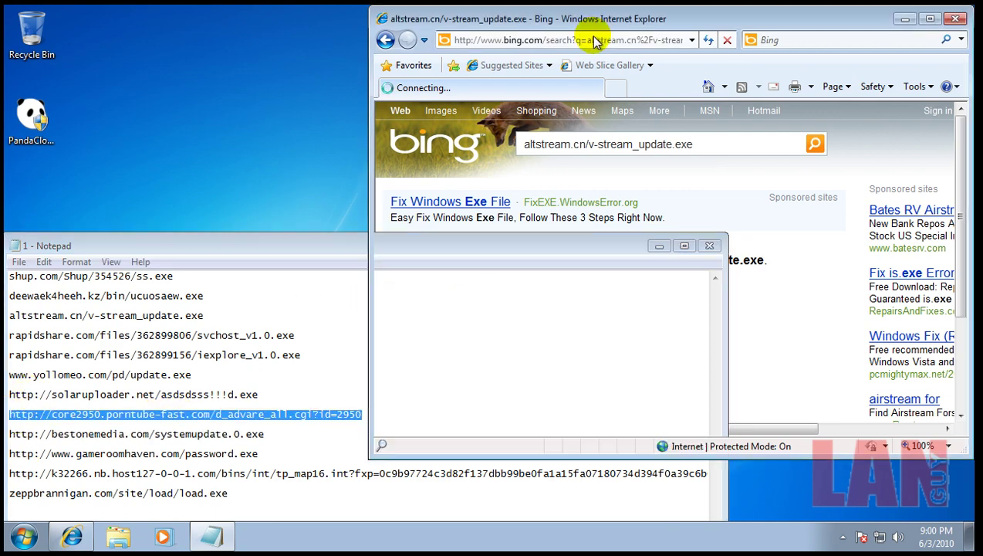
pyautogui.click(605, 91)
pyautogui.write('http://core2950.porntube-fast.com/d_advare_all.cgi?id=2950')
pyautogui.press('Return')
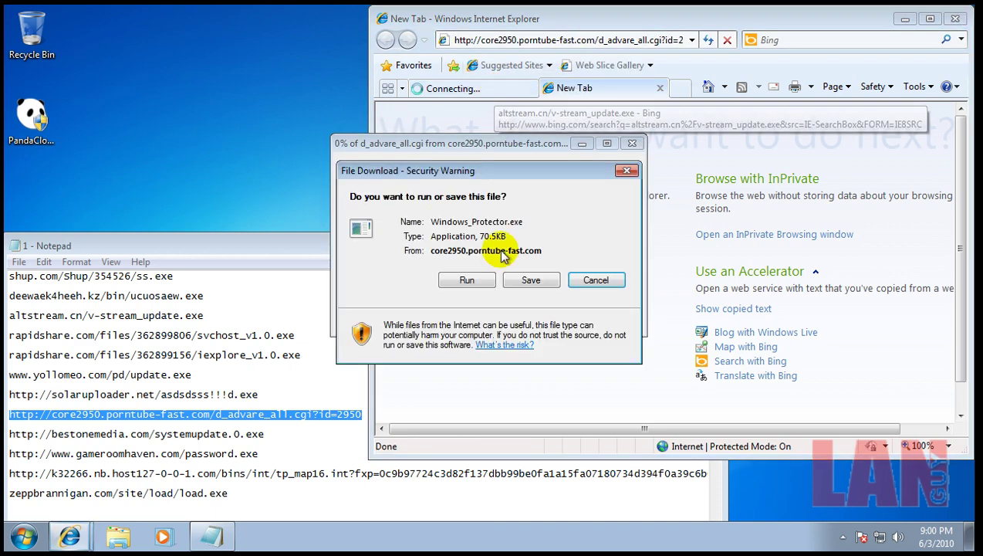
pyautogui.click(472, 280)
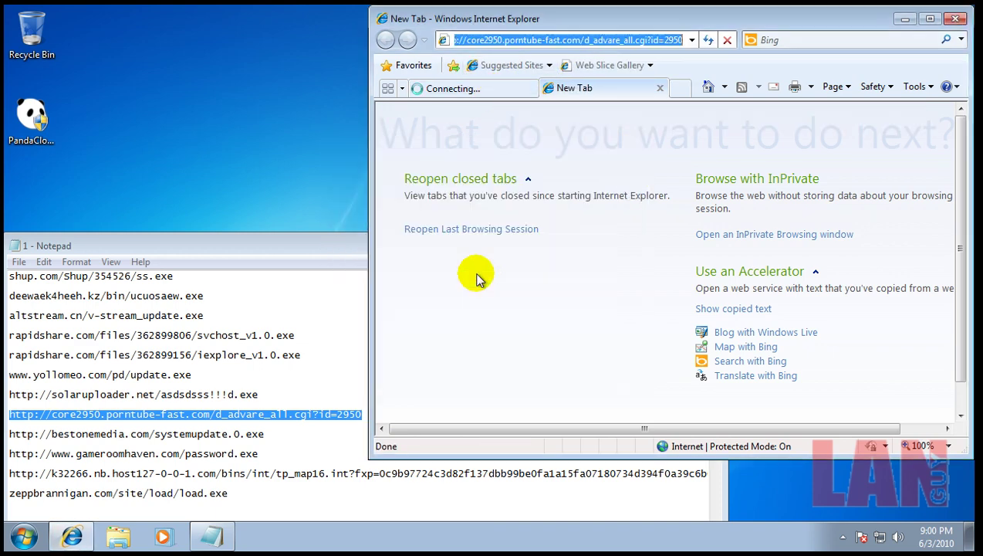
# Select the bestonemedia URL and run the asdsdsss!!!d.exe download past the unsafe warning
pyautogui.click(262, 433)
pyautogui.moveTo(258, 433)
pyautogui.mouseDown()
pyautogui.moveTo(66, 409)
pyautogui.moveTo(11, 421)
pyautogui.mouseUp()
pyautogui.click(9, 433)
pyautogui.hotkey('shift', 'End')
pyautogui.hotkey('ctrl', 'c')
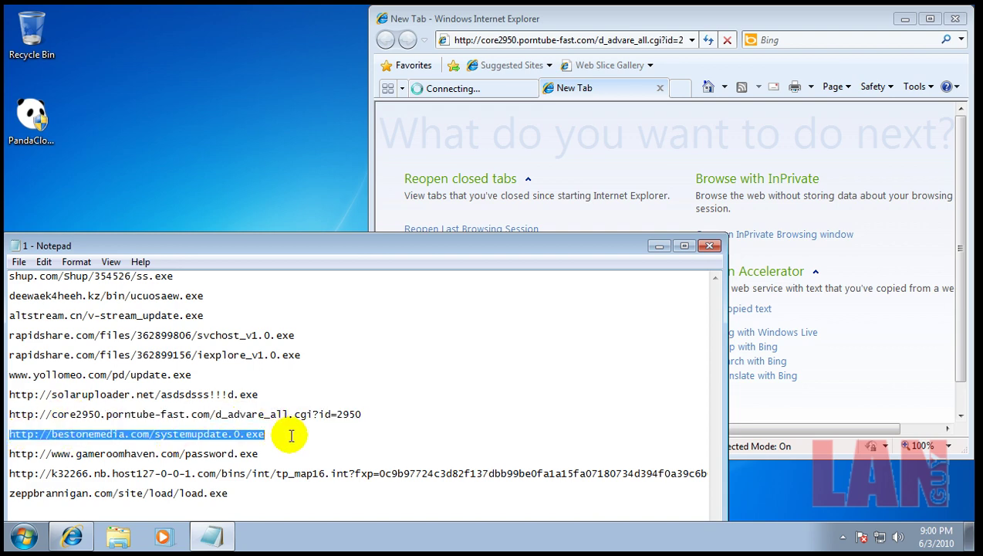
pyautogui.click(599, 39)
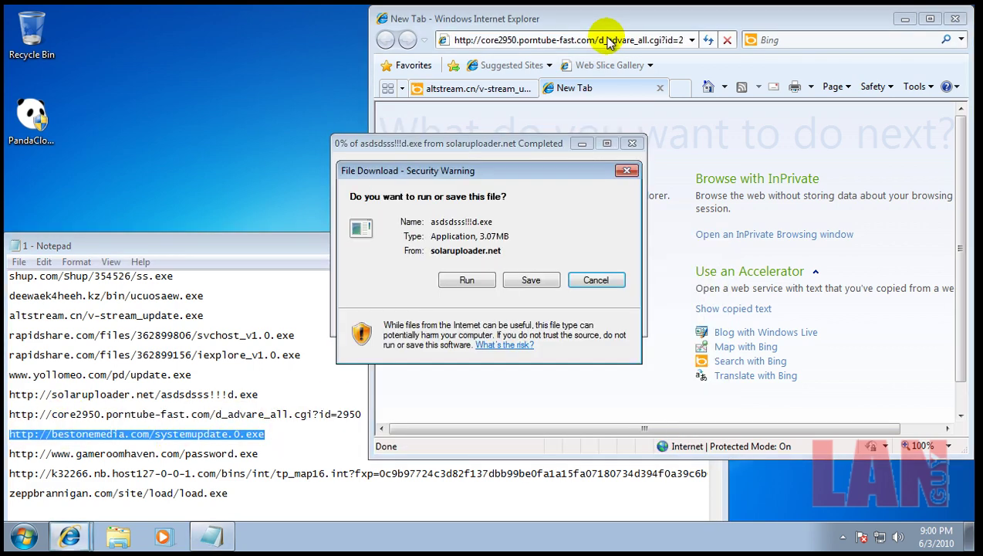
pyautogui.click(475, 281)
pyautogui.click(485, 258)
# Load the bestonemedia URL in the altstream tab, close the blank tab, and move the download window aside
pyautogui.click(475, 88)
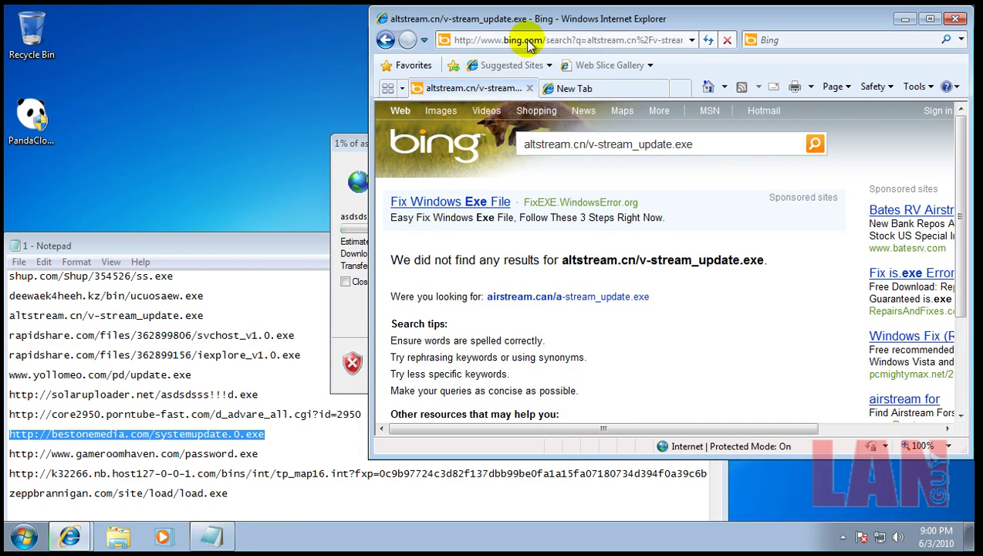
pyautogui.click(530, 40)
pyautogui.hotkey('ctrl', 'v')
pyautogui.press('Return')
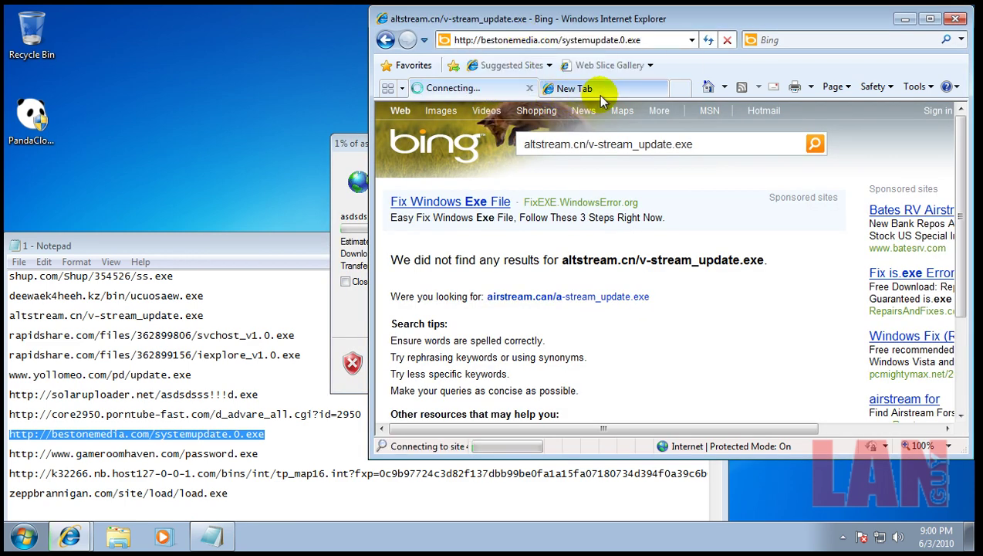
pyautogui.click(640, 91)
pyautogui.click(658, 88)
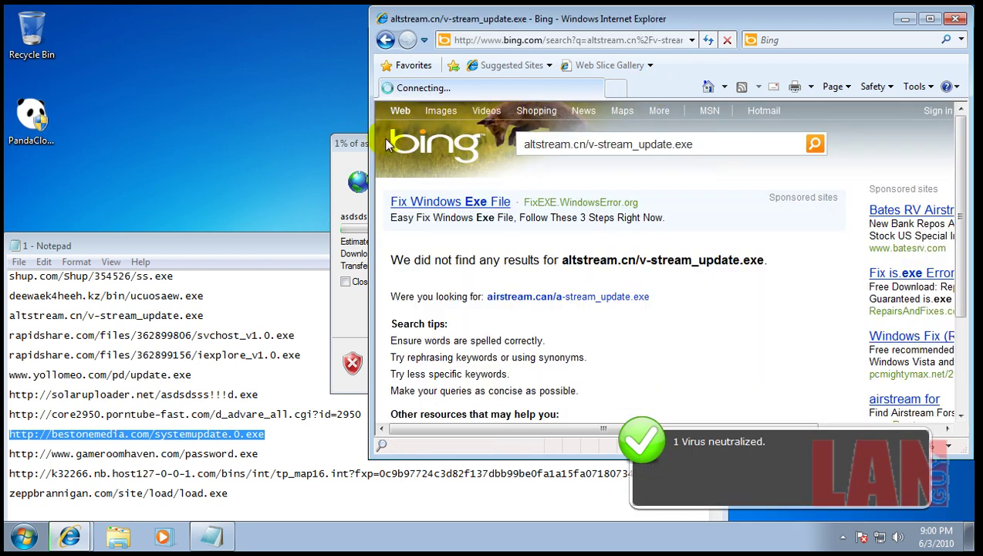
pyautogui.click(354, 145)
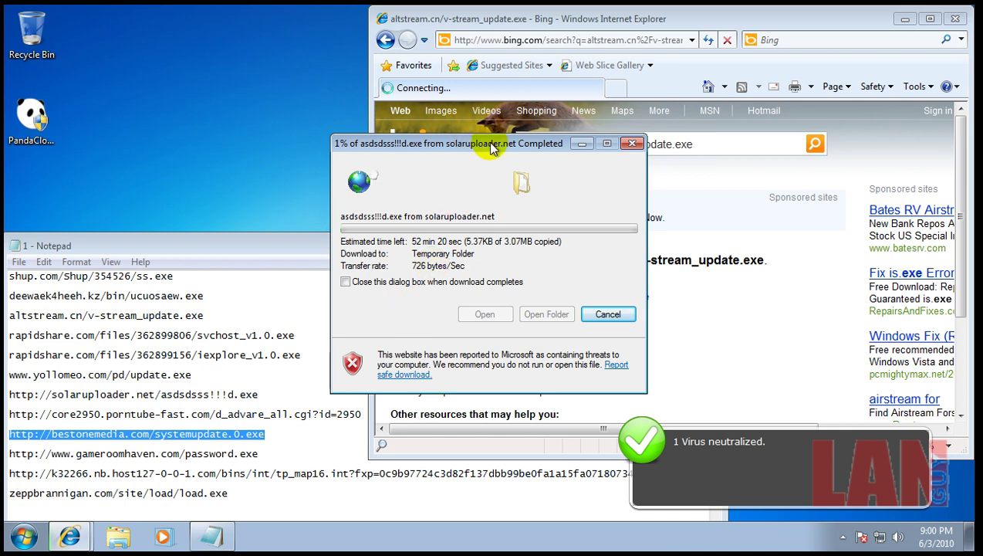
pyautogui.moveTo(456, 144)
pyautogui.mouseDown()
pyautogui.moveTo(414, 145)
pyautogui.moveTo(392, 59)
pyautogui.mouseUp()
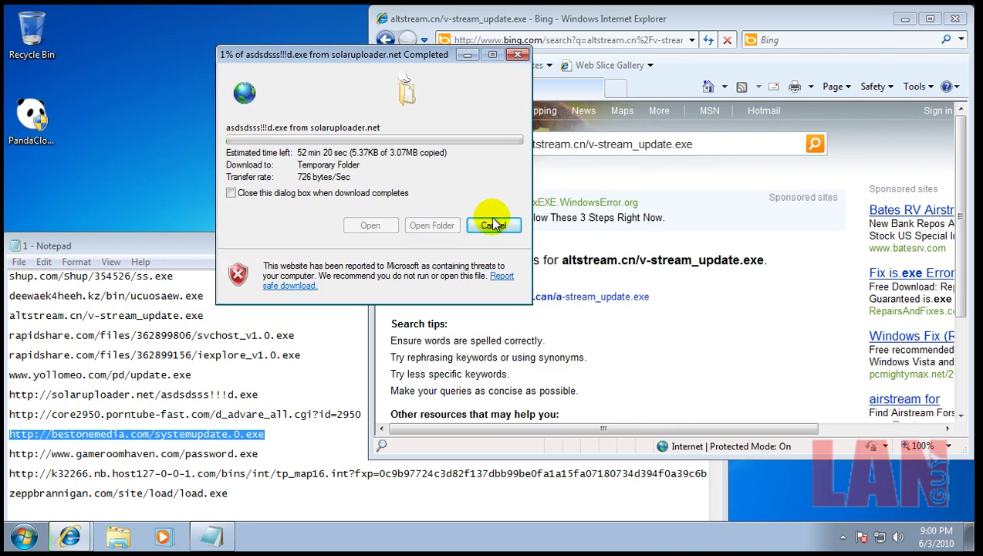
# Cancel the slow asdsdsss!!!d.exe download and load the gameroomhaven URL
pyautogui.moveTo(260, 454); pyautogui.dragTo(9, 454)
pyautogui.hotkey('ctrl', 'c')
pyautogui.click(471, 189)
pyautogui.click(492, 226)
pyautogui.click(556, 40)
pyautogui.hotkey('ctrl', 'v')
pyautogui.press('Return')
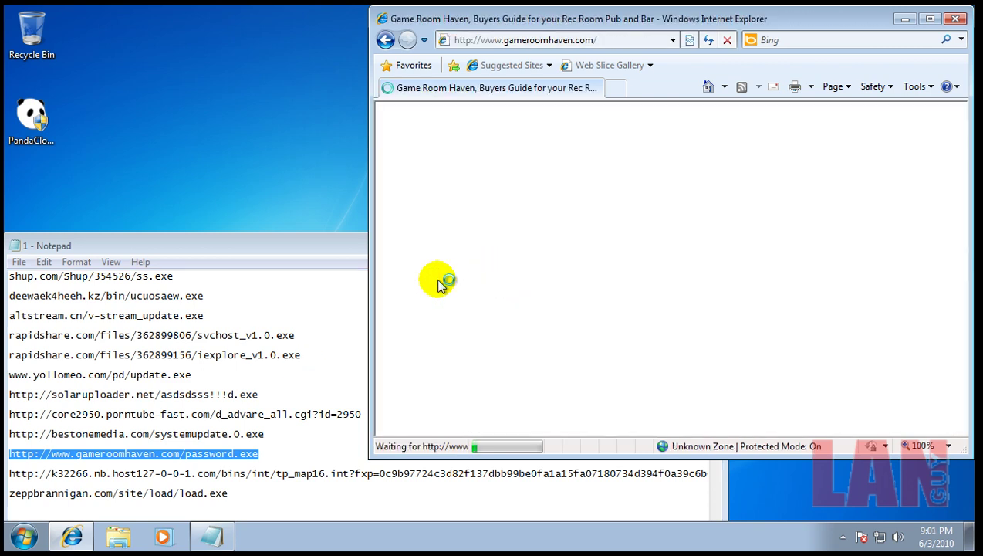
pyautogui.moveTo(11, 471); pyautogui.dragTo(192, 443)
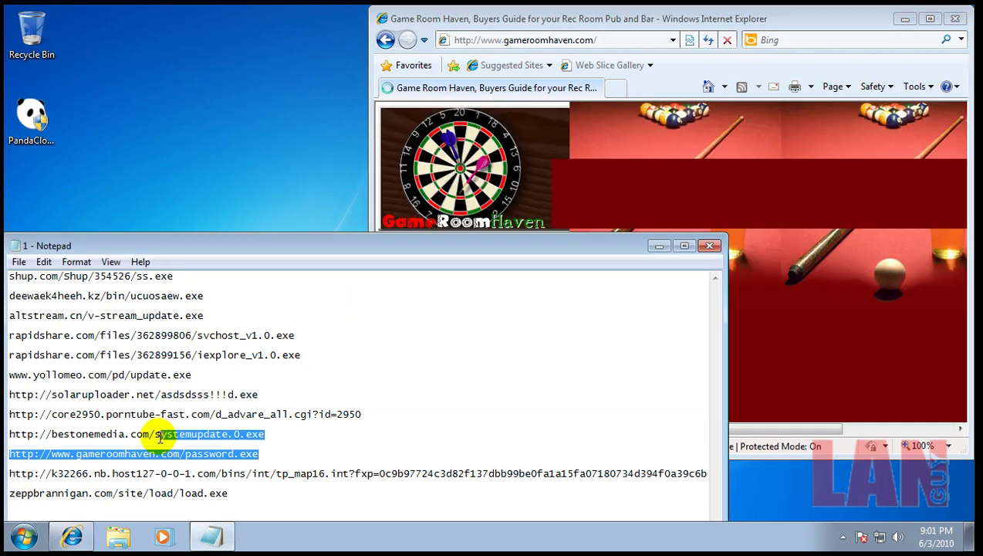
pyautogui.doubleClick(575, 471)
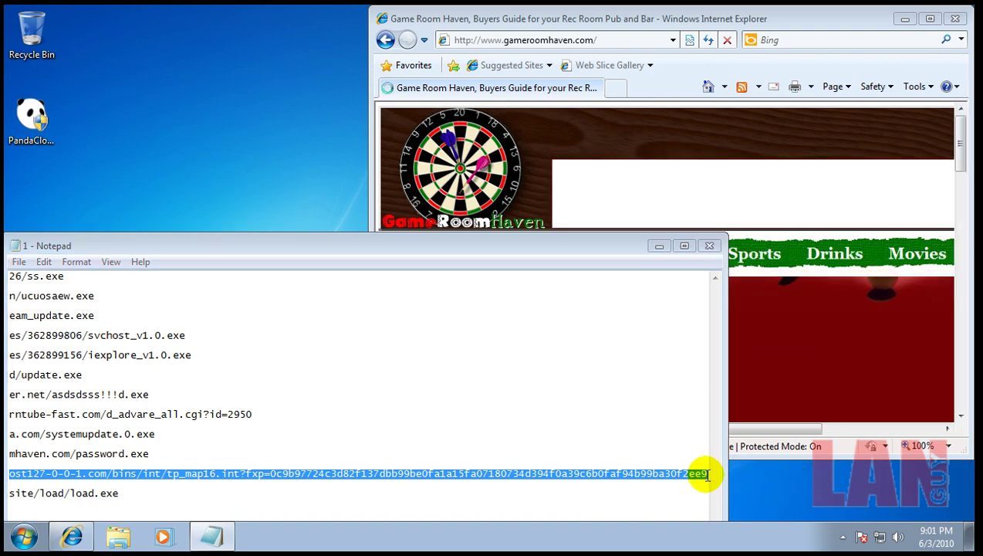
pyautogui.click(591, 40)
pyautogui.write('password.exe')
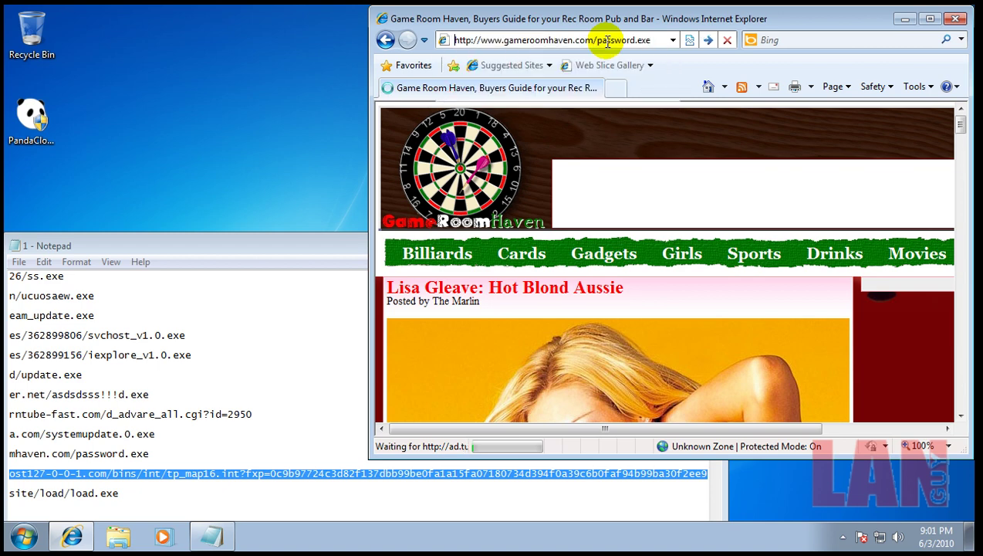
pyautogui.press('Return')
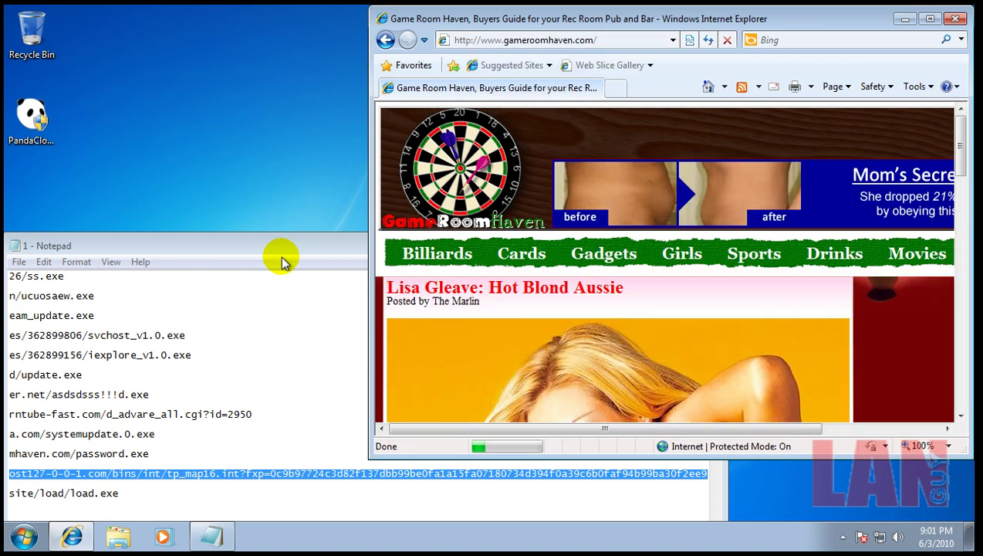
pyautogui.click(527, 40)
pyautogui.write('http://www.gameroomhaven.com/password.exe')
pyautogui.press('Return')
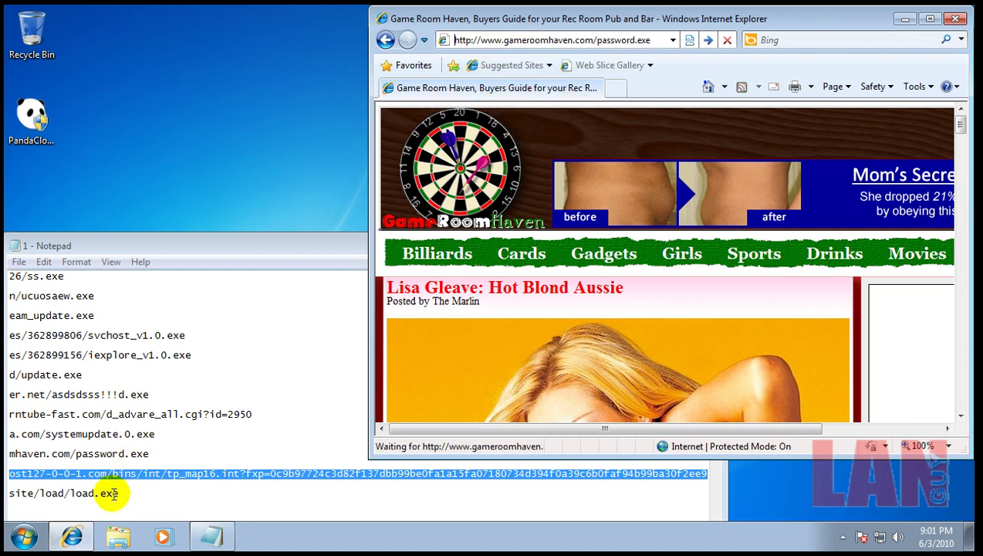
# Load the zeppbrannigan URL and download the unsafe load.exe anyway
pyautogui.moveTo(114, 494); pyautogui.dragTo(6, 496)
pyautogui.hotkey('ctrl', 'c')
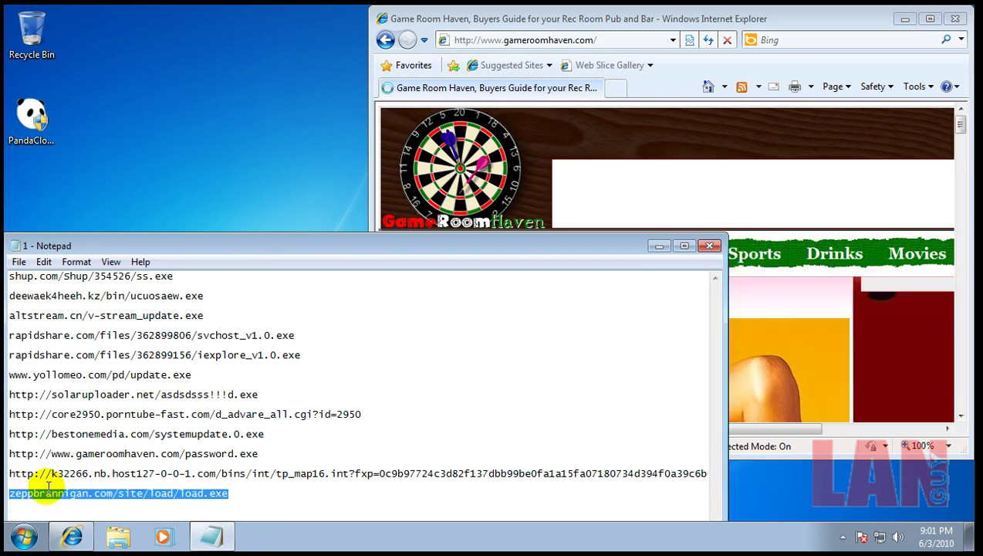
pyautogui.click(578, 40)
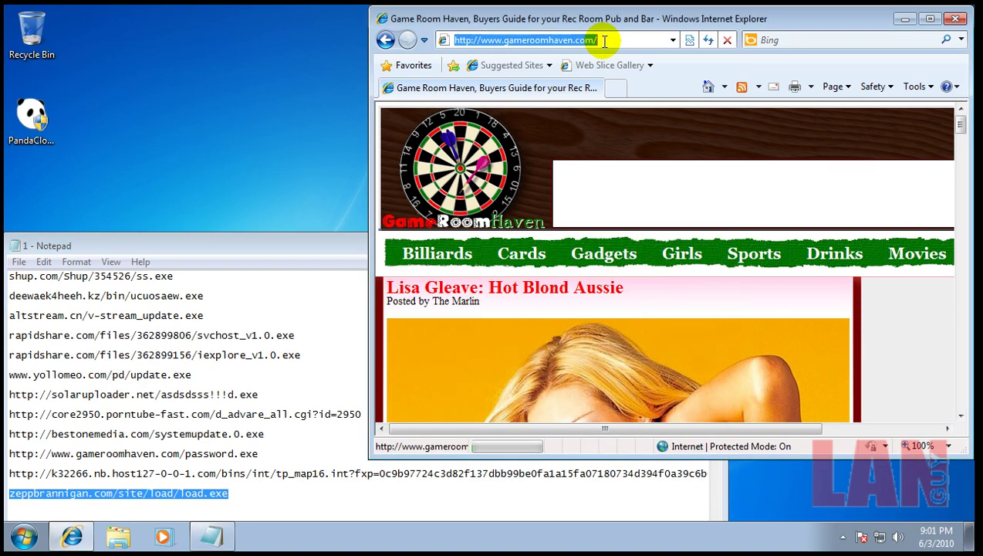
pyautogui.hotkey('ctrl', 'v')
pyautogui.press('Return')
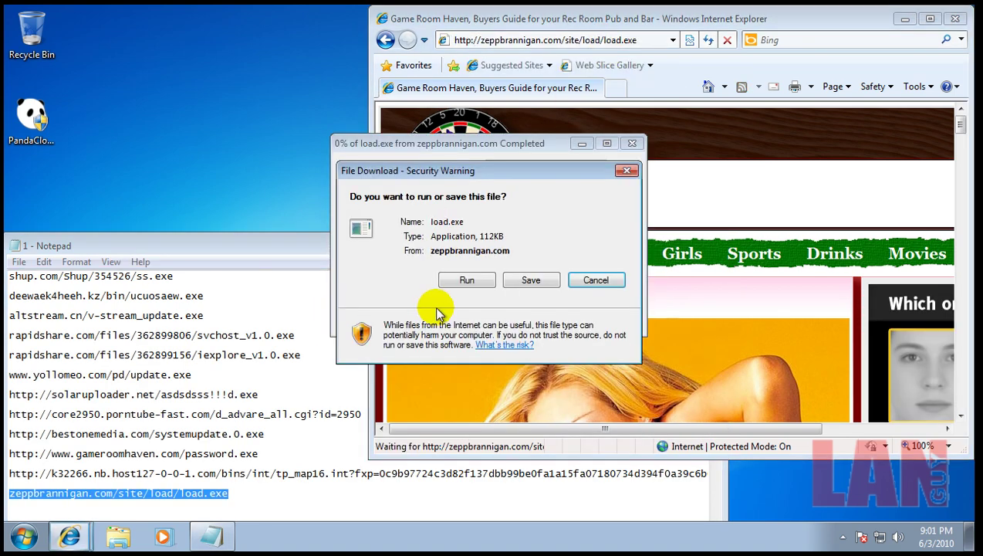
pyautogui.click(471, 282)
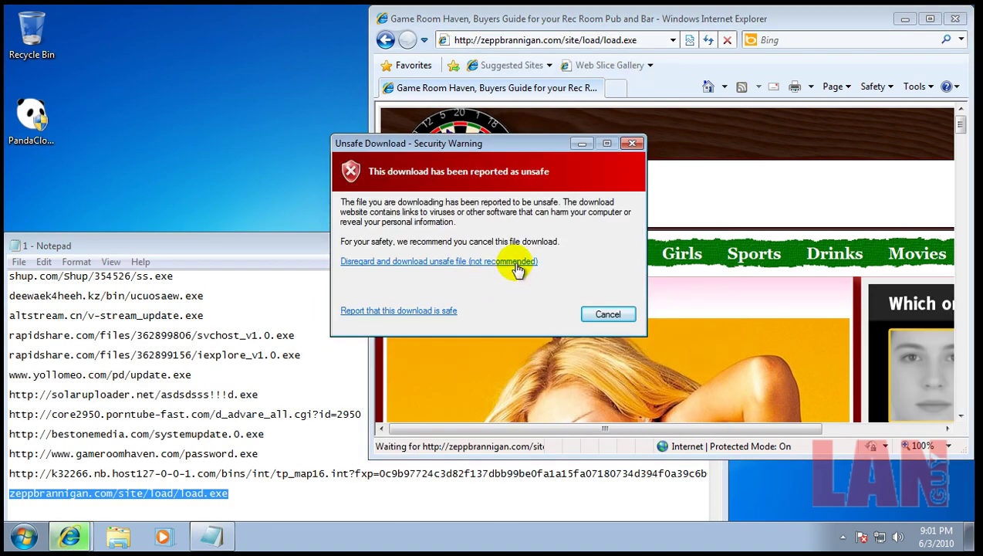
pyautogui.click(513, 257)
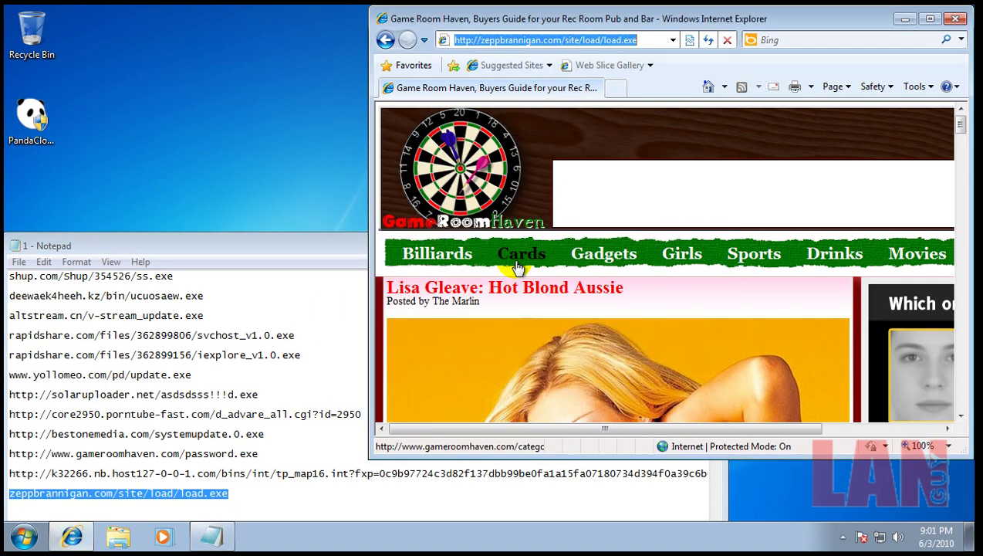
pyautogui.click(296, 362)
pyautogui.moveTo(301, 355); pyautogui.dragTo(11, 352)
pyautogui.hotkey('ctrl', 'c')
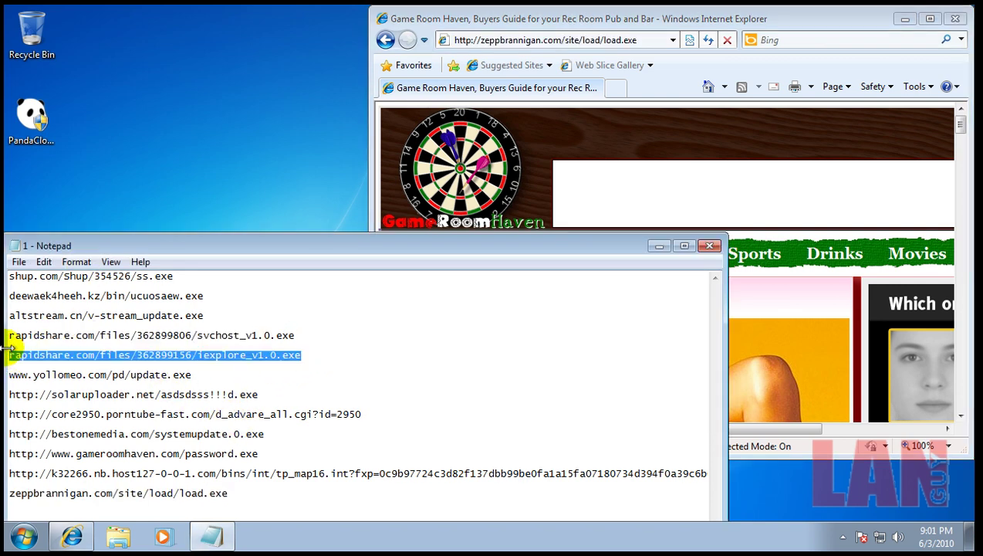
# Relaunch Internet Explorer, load the rapidshare link, and run iexplore_v1.0.exe
pyautogui.click(563, 45)
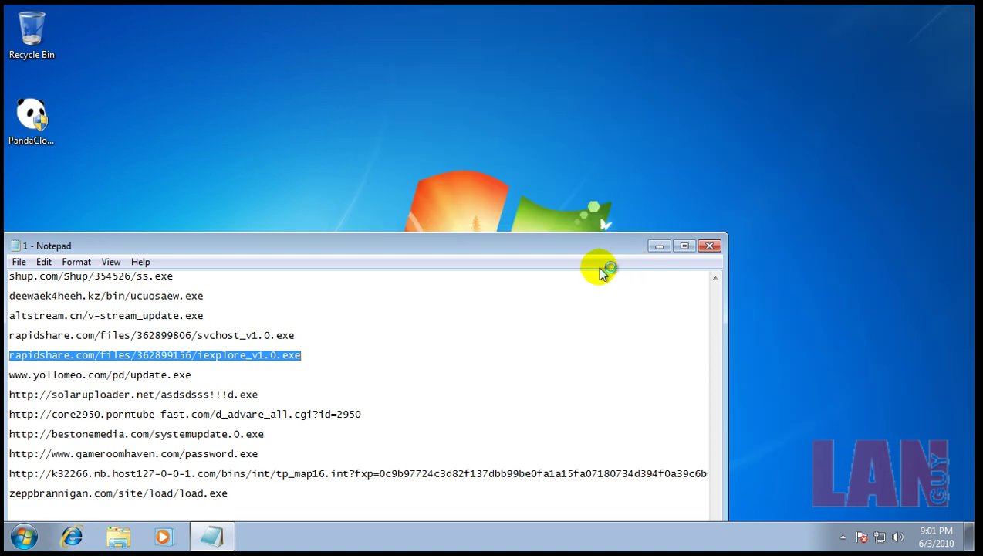
pyautogui.click(72, 537)
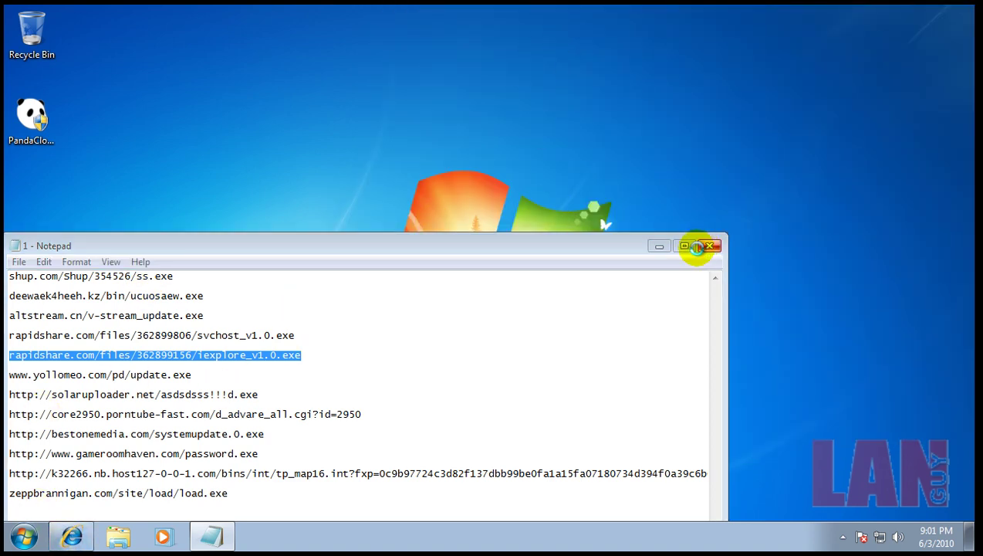
pyautogui.click(486, 303)
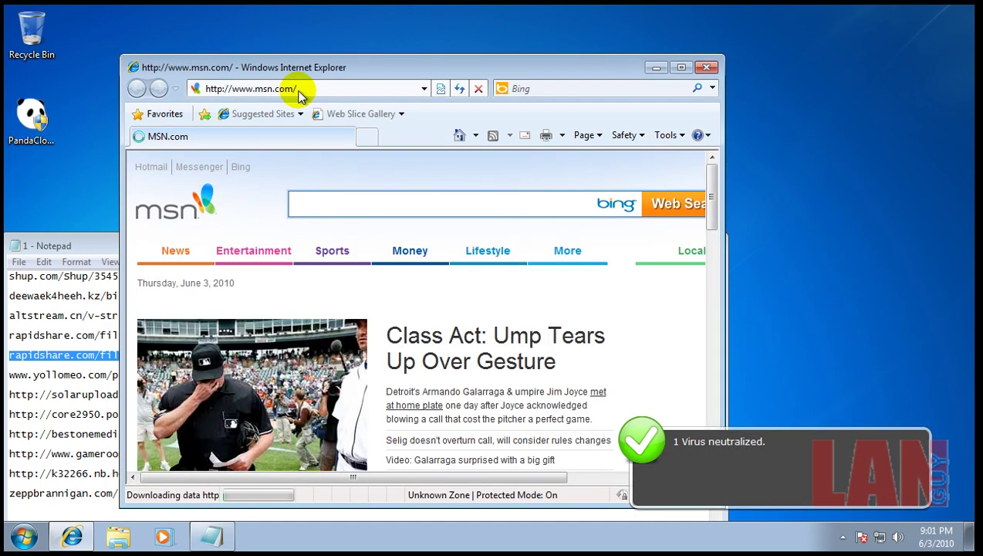
pyautogui.click(306, 90)
pyautogui.hotkey('ctrl', 'v')
pyautogui.press('Return')
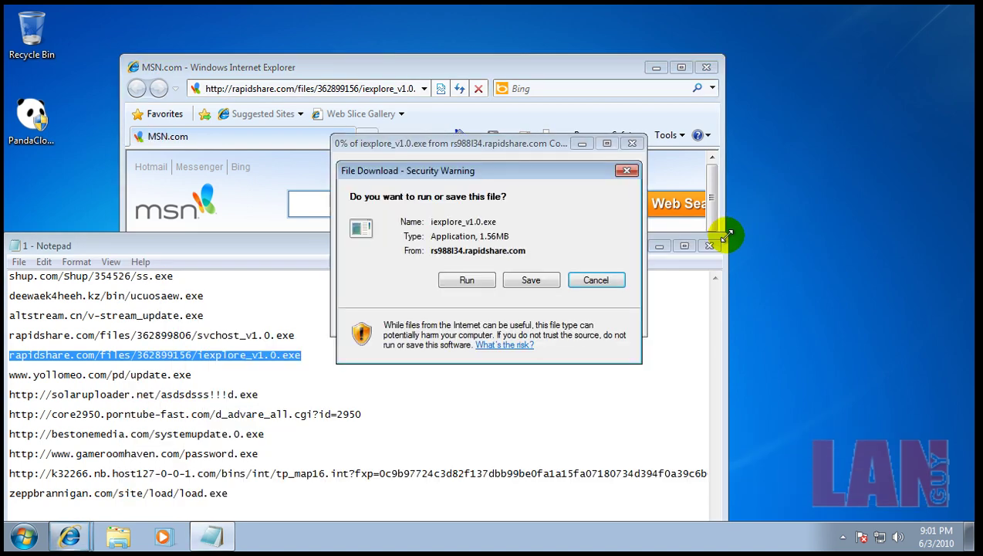
pyautogui.click(468, 281)
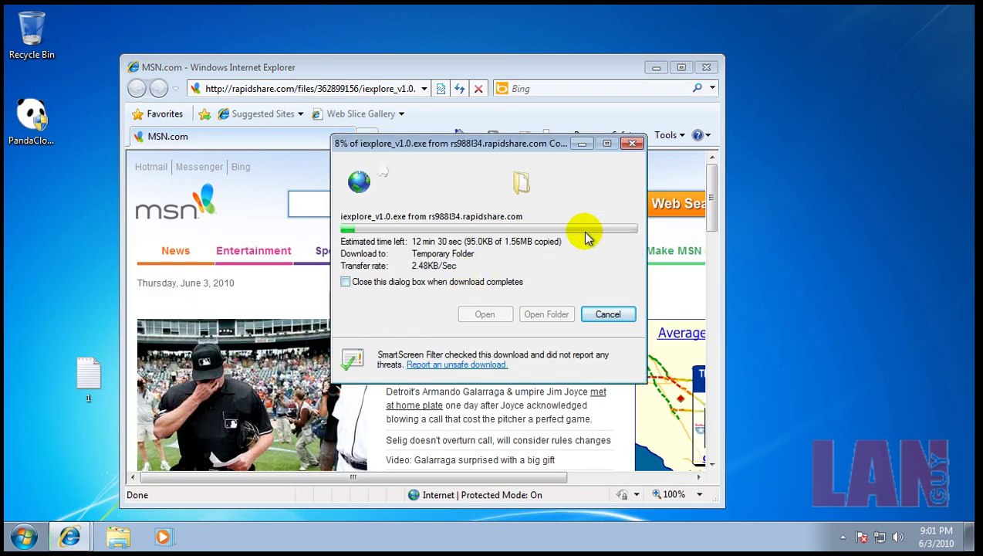
# Close the browser, allow the downloaded program to run, and place file 1 below the Panda icon
pyautogui.click(705, 67)
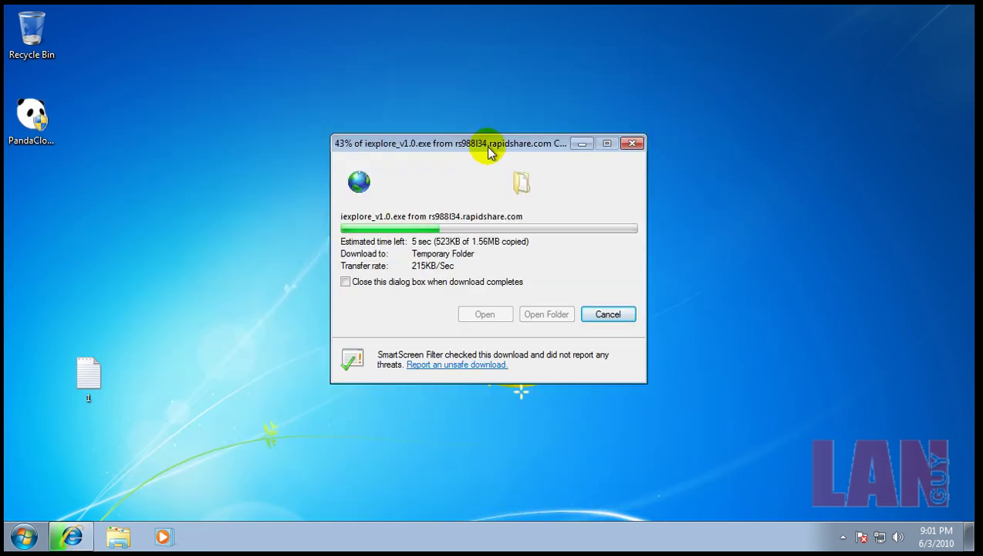
pyautogui.moveTo(77, 366); pyautogui.dragTo(26, 166)
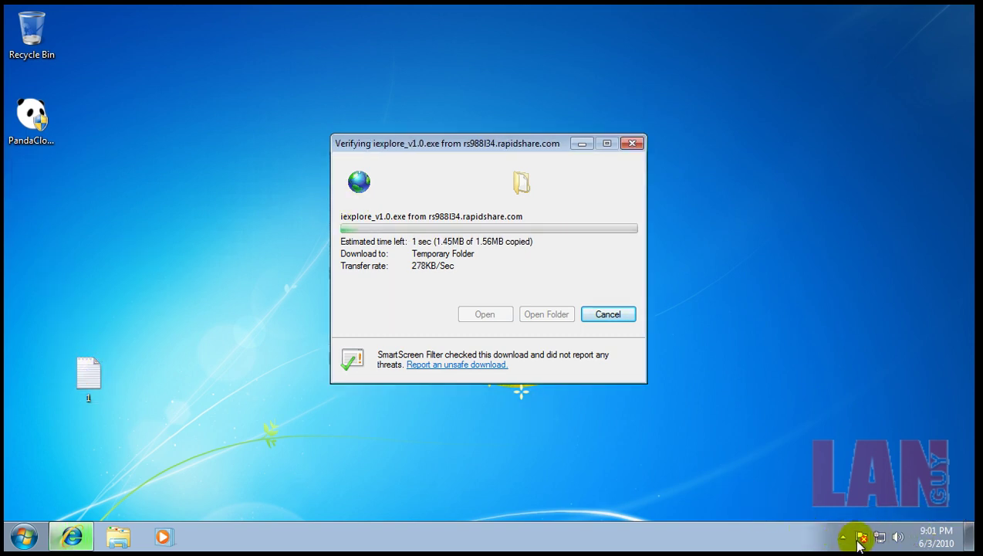
pyautogui.click(549, 281)
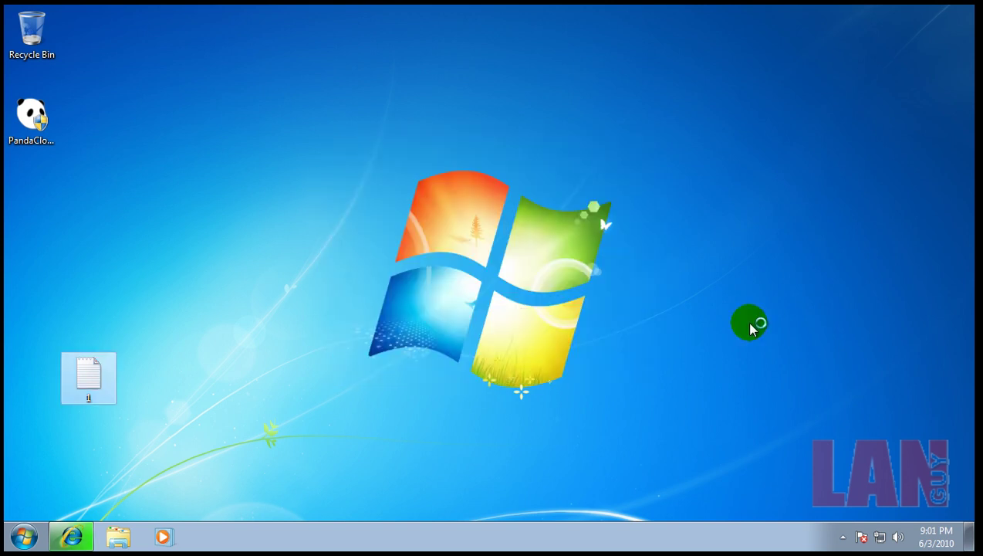
pyautogui.moveTo(100, 367); pyautogui.dragTo(44, 174)
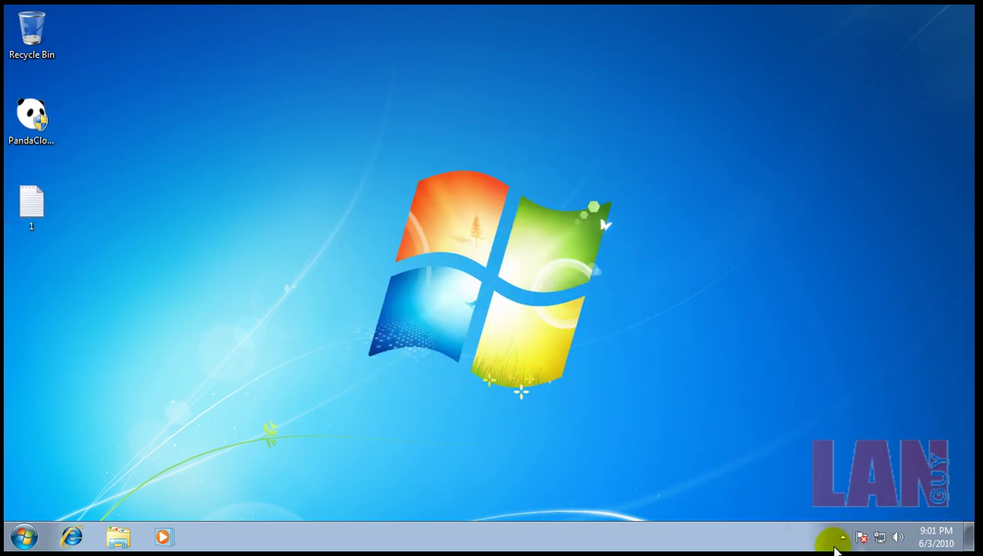
# Open Panda's Report with period All and view the events report of three neutralized files
pyautogui.click(843, 536)
pyautogui.click(866, 471)
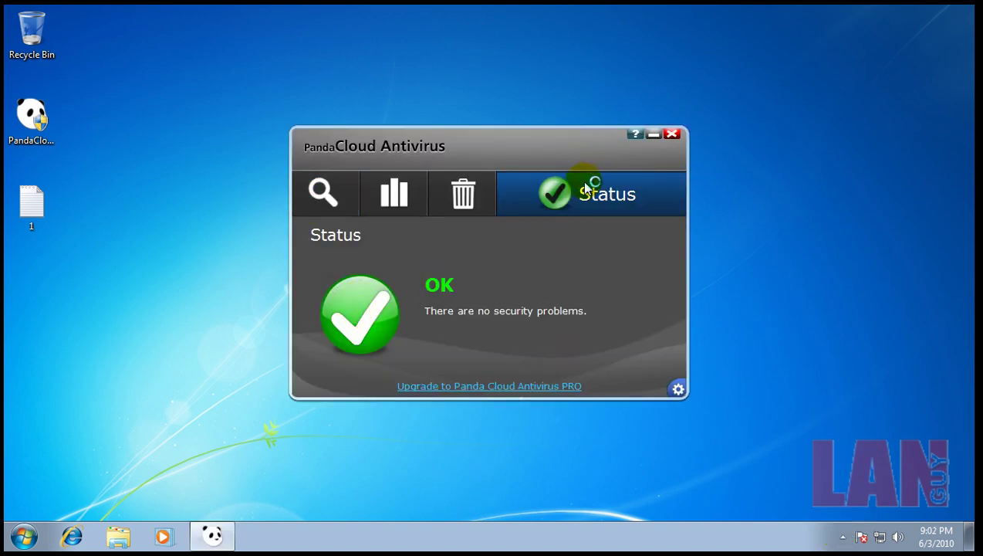
pyautogui.click(394, 200)
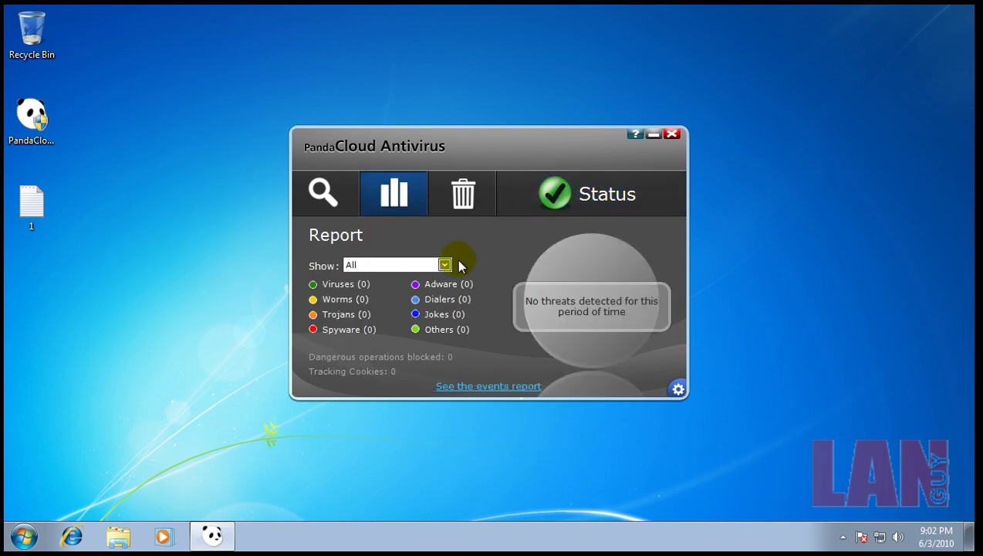
pyautogui.click(445, 265)
pyautogui.click(446, 266)
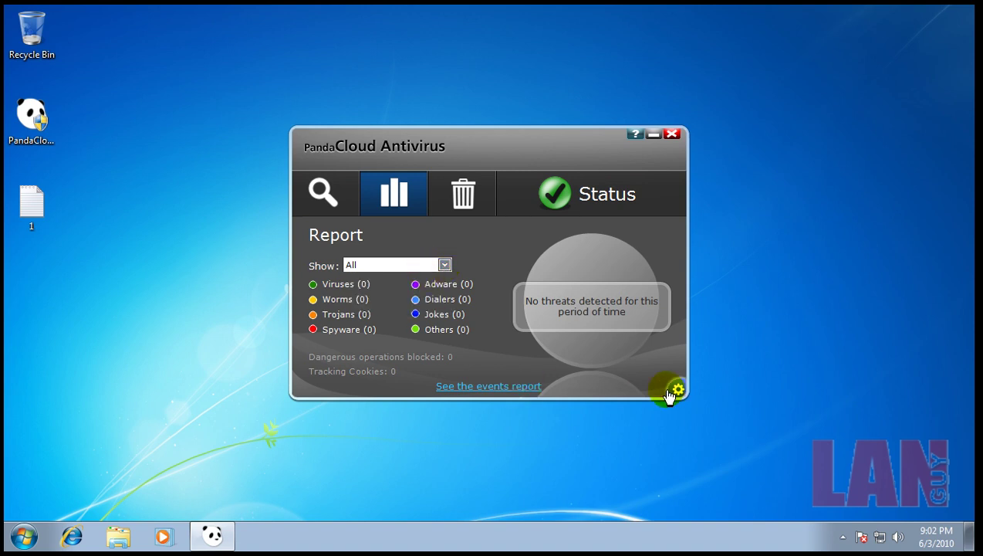
pyautogui.click(488, 386)
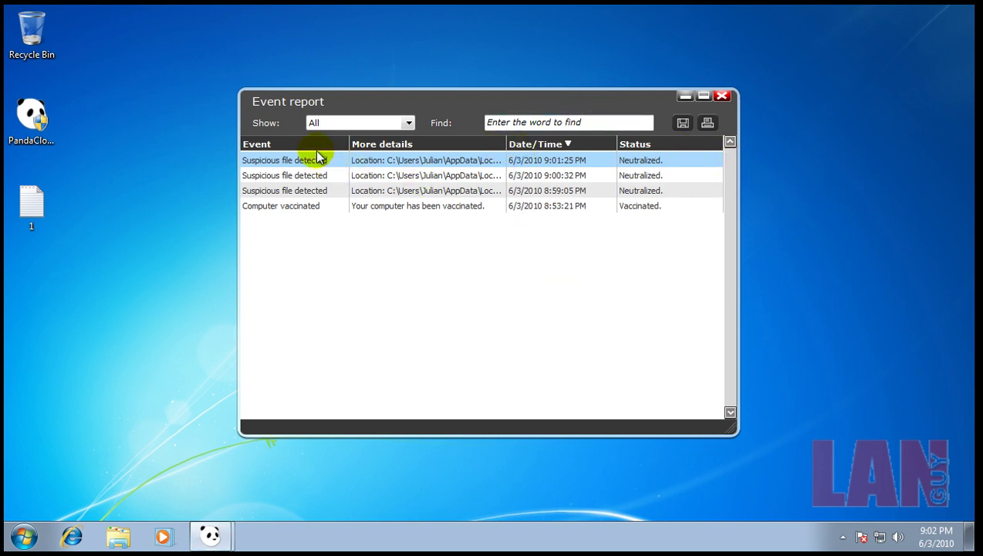
pyautogui.click(730, 97)
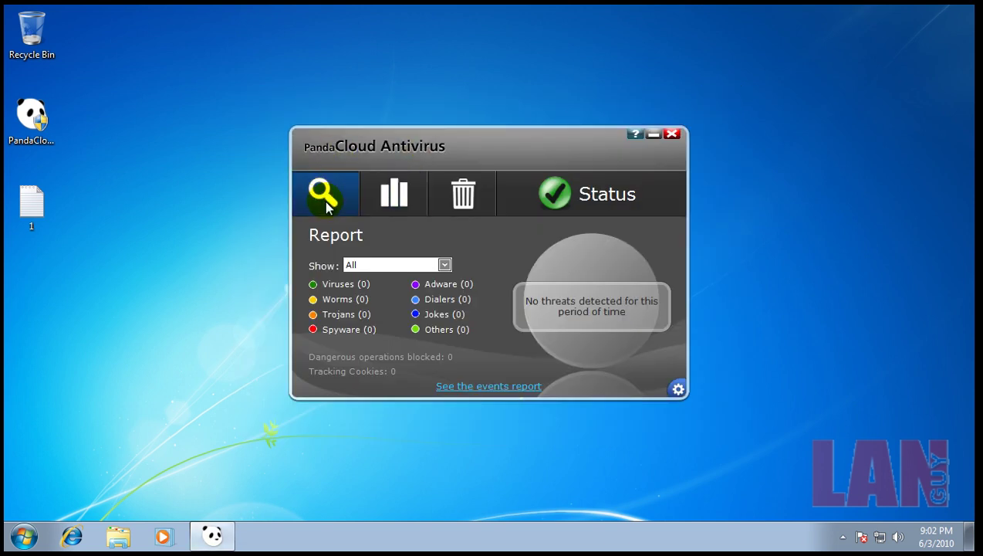
# Run Scan all My computer, checking 75,116 items and neutralizing three files, then close results
pyautogui.click(322, 193)
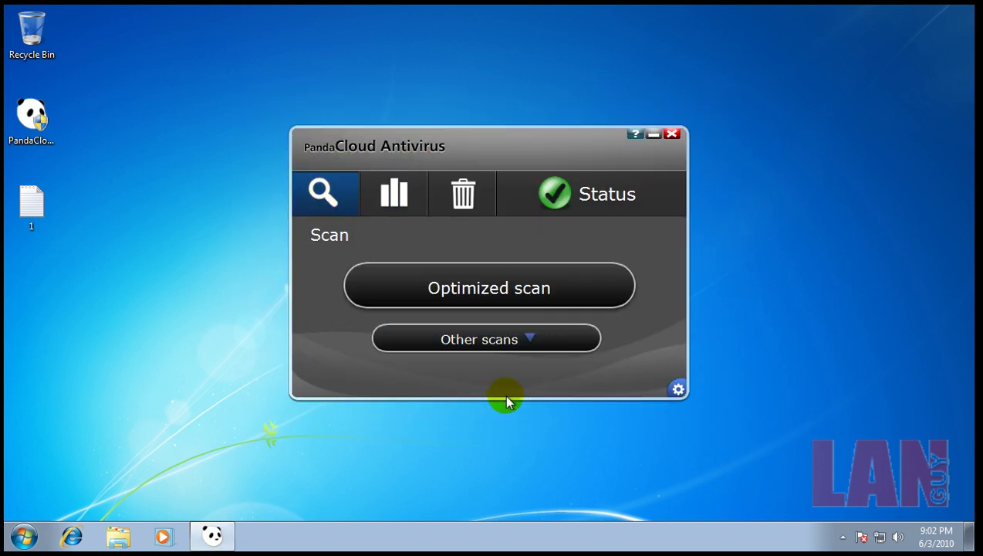
pyautogui.click(521, 351)
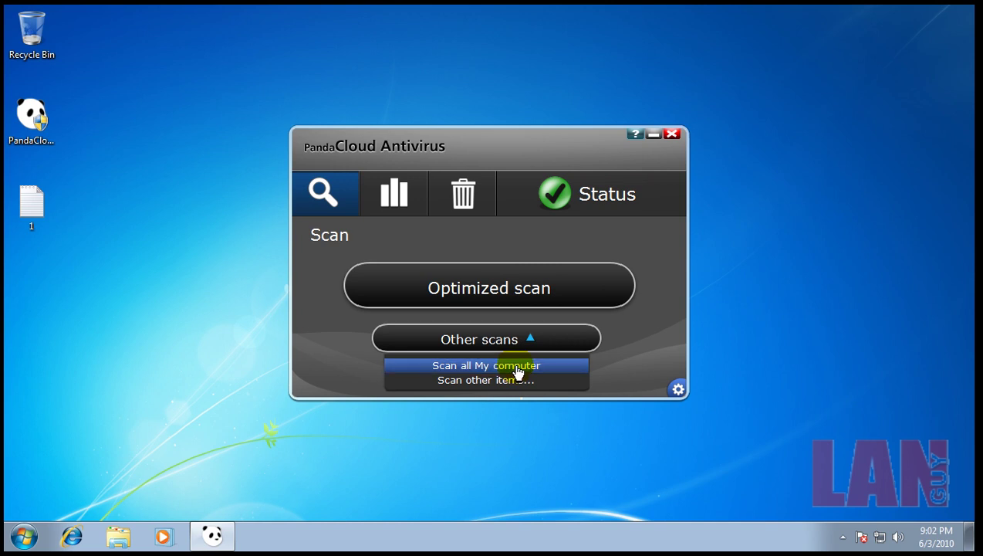
pyautogui.click(517, 368)
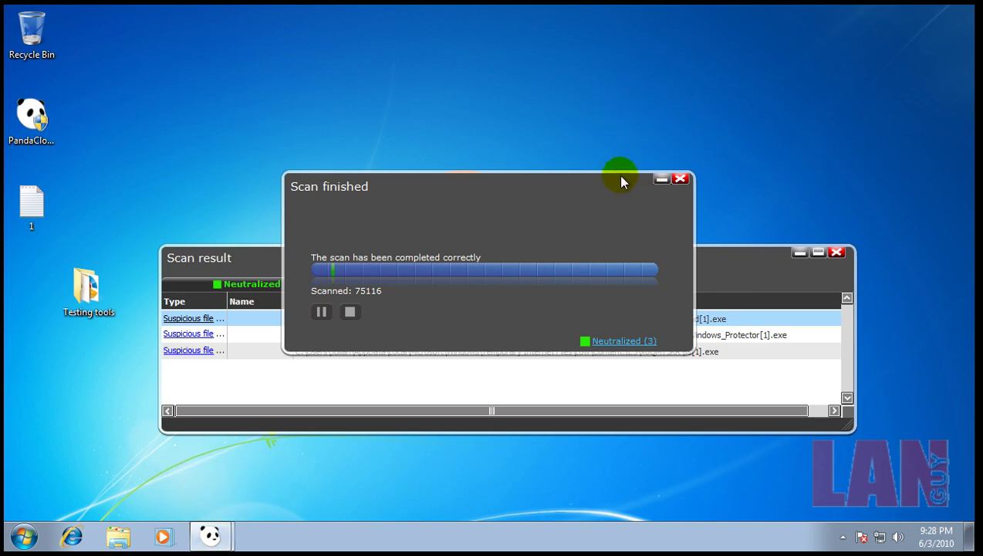
pyautogui.click(733, 324)
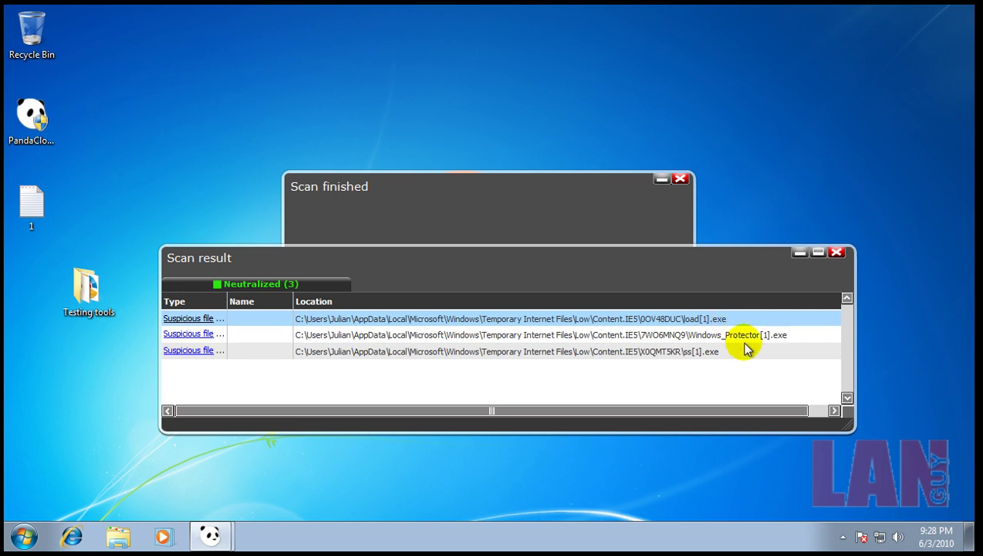
pyautogui.click(840, 255)
# Open Malwarebytes from Testing tools, accept its clean 114,269-object quick scan, and exit
pyautogui.click(680, 179)
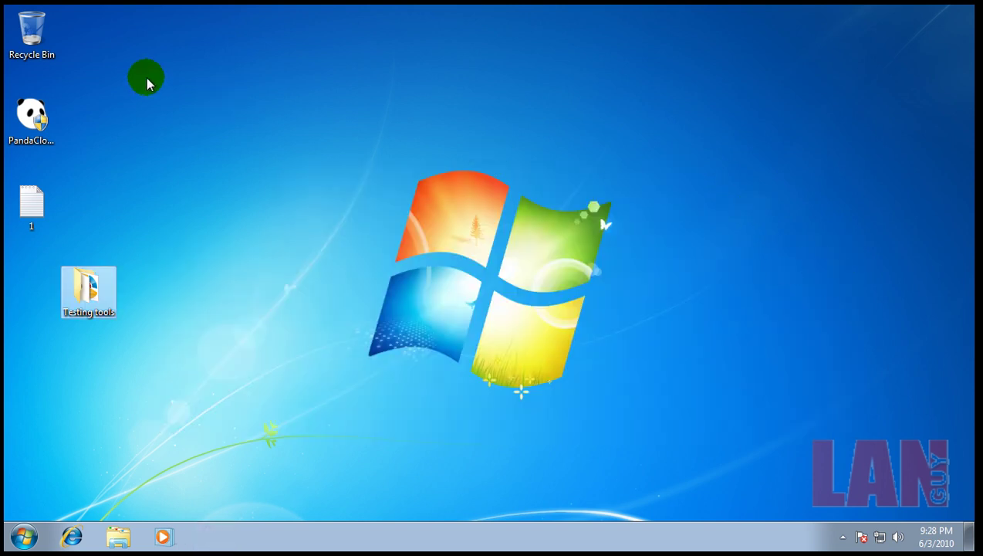
pyautogui.doubleClick(68, 291)
pyautogui.doubleClick(396, 149)
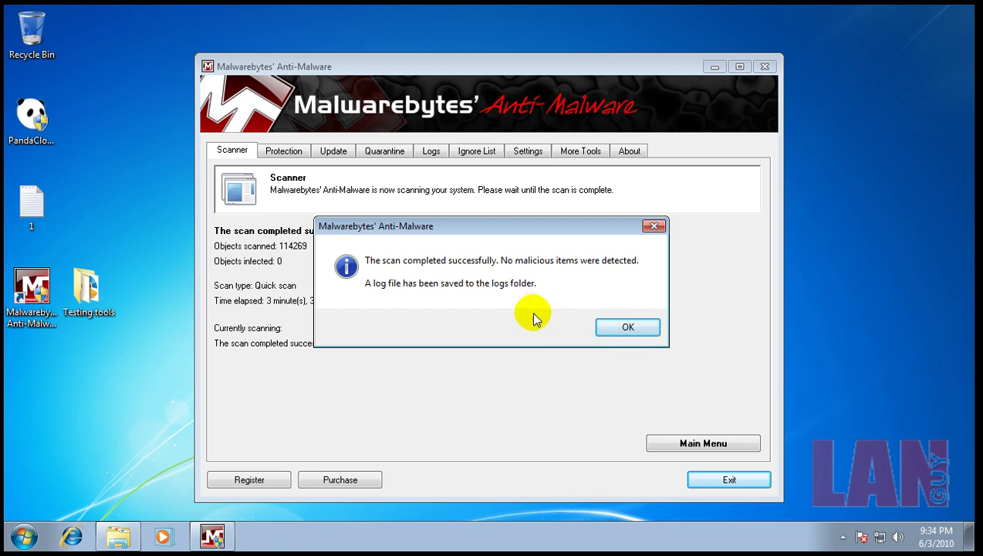
pyautogui.click(614, 332)
pyautogui.click(737, 487)
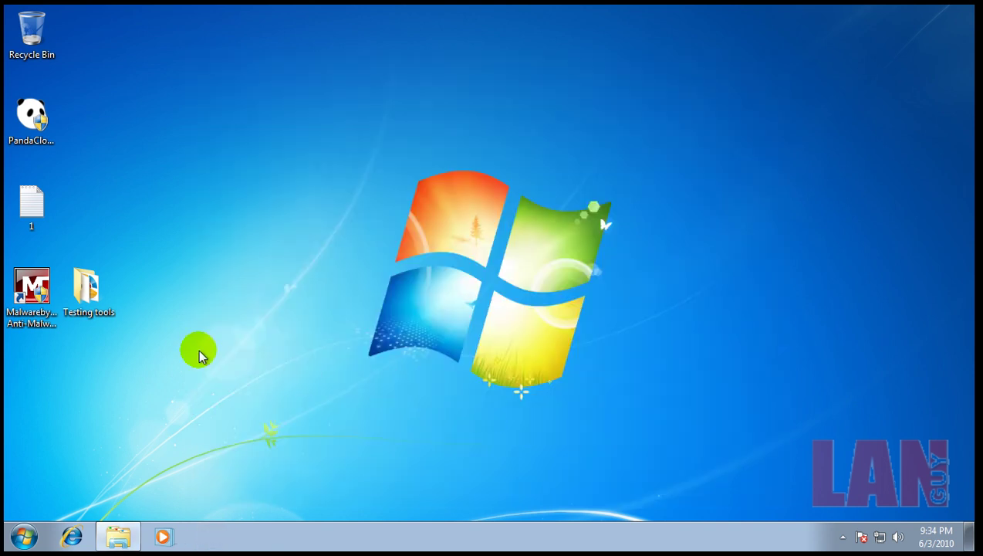
# Launch HitmanPro35 from the Testing tools folder and approve the UAC prompt
pyautogui.doubleClick(107, 293)
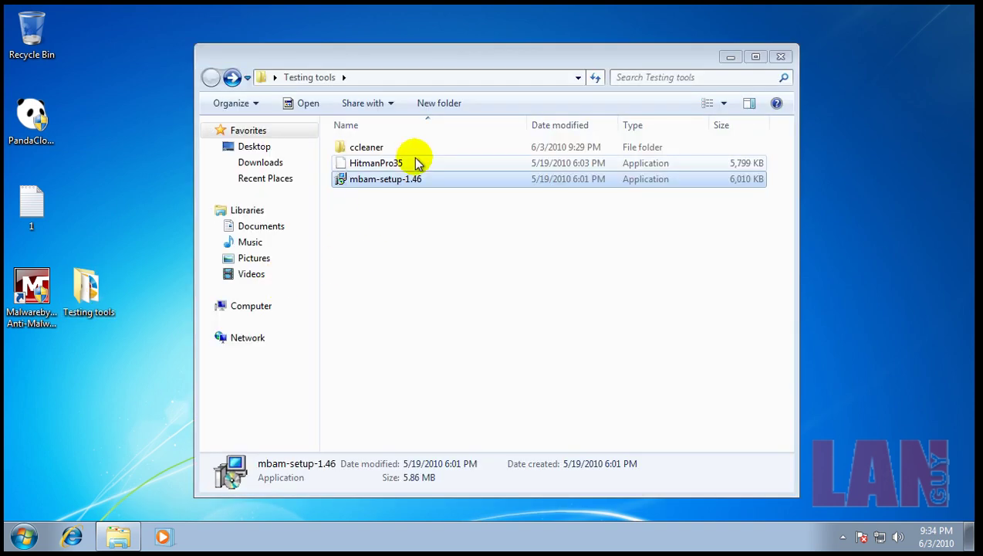
pyautogui.click(393, 164)
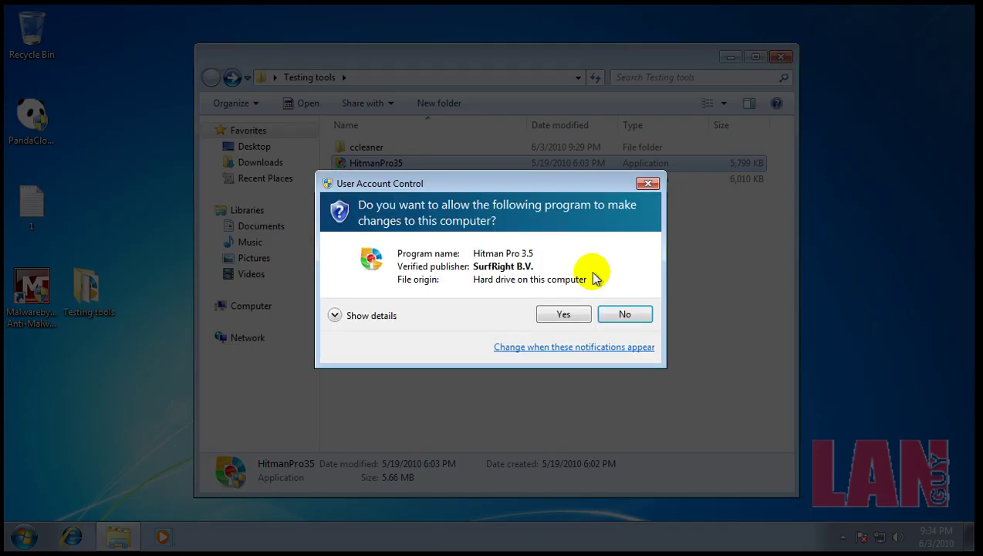
pyautogui.click(562, 314)
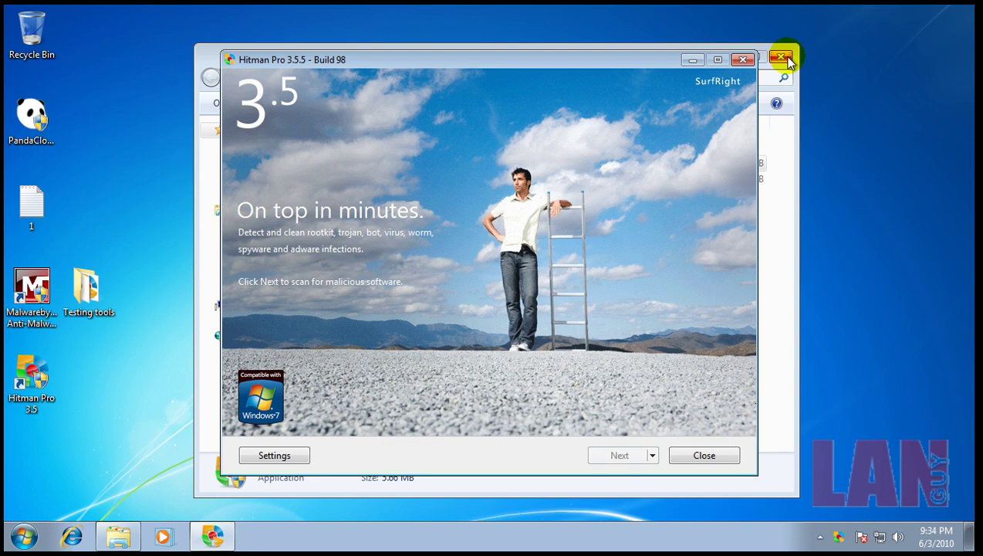
pyautogui.click(782, 58)
# Accept the Hitman Pro license, run the scan finding no threats, and close the results
pyautogui.click(621, 454)
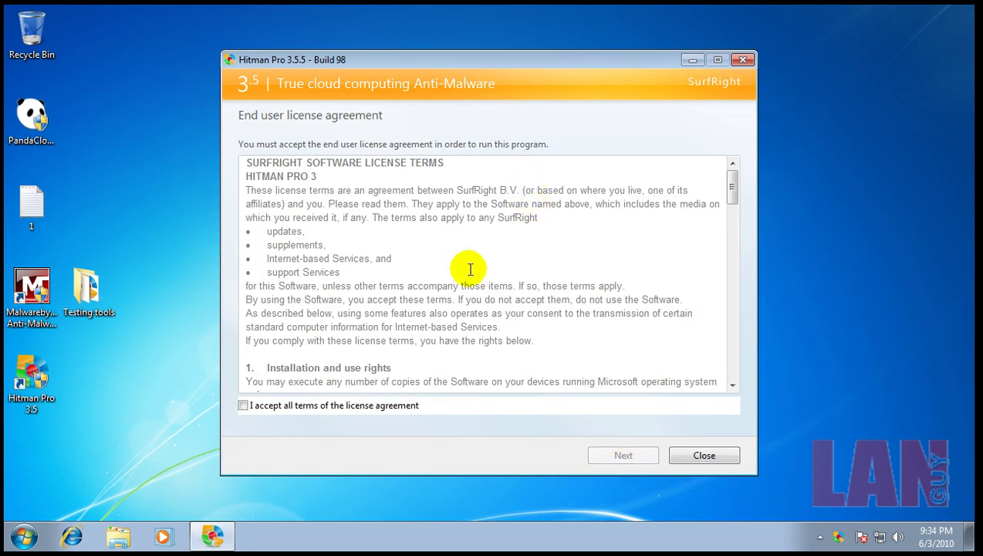
pyautogui.click(616, 455)
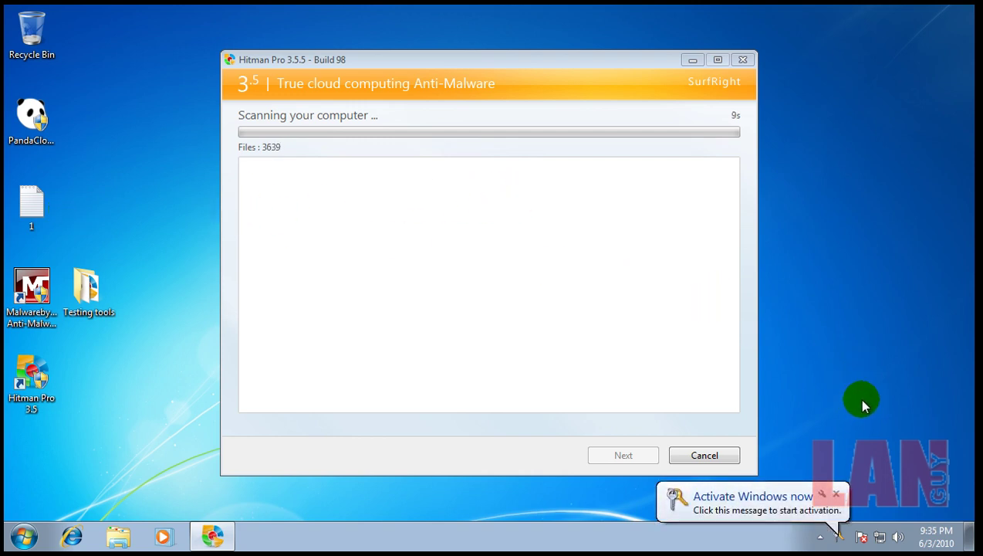
pyautogui.click(836, 494)
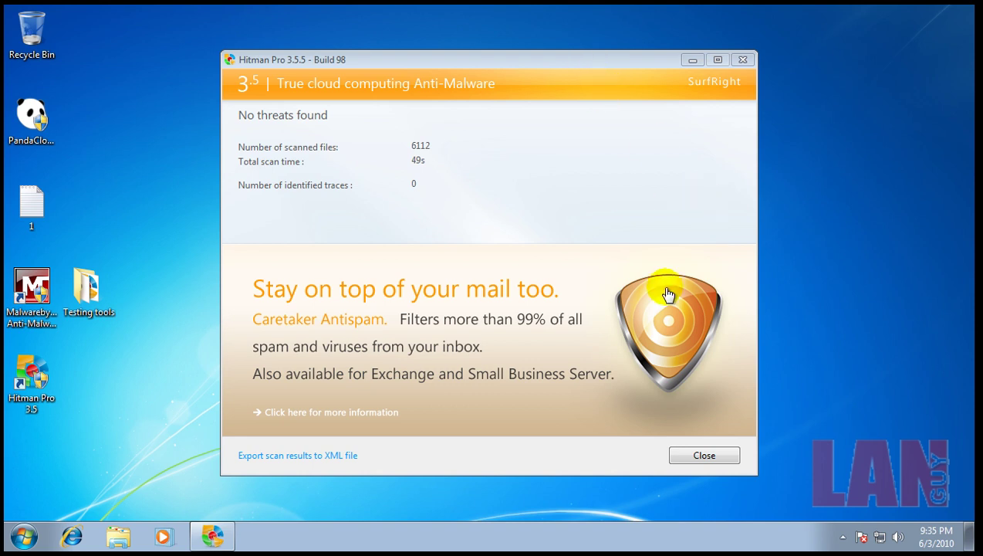
pyautogui.click(704, 455)
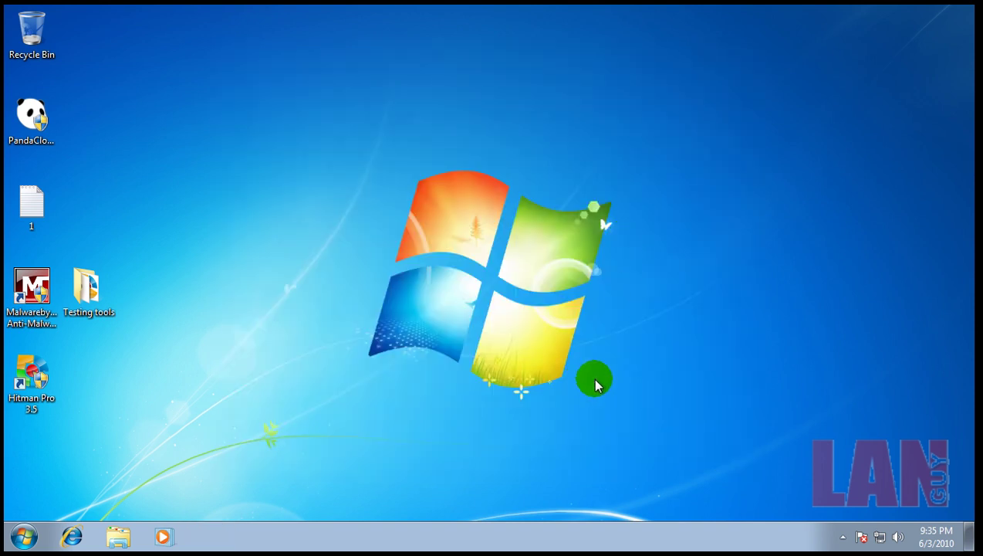
# Close the Notepad window and Panda Cloud Antivirus
pyautogui.click(842, 538)
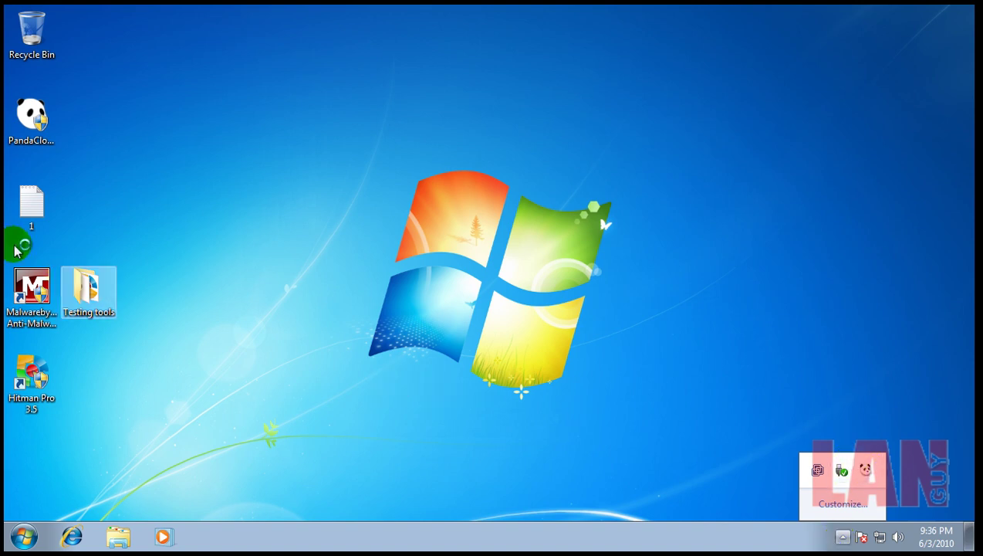
pyautogui.click(34, 204)
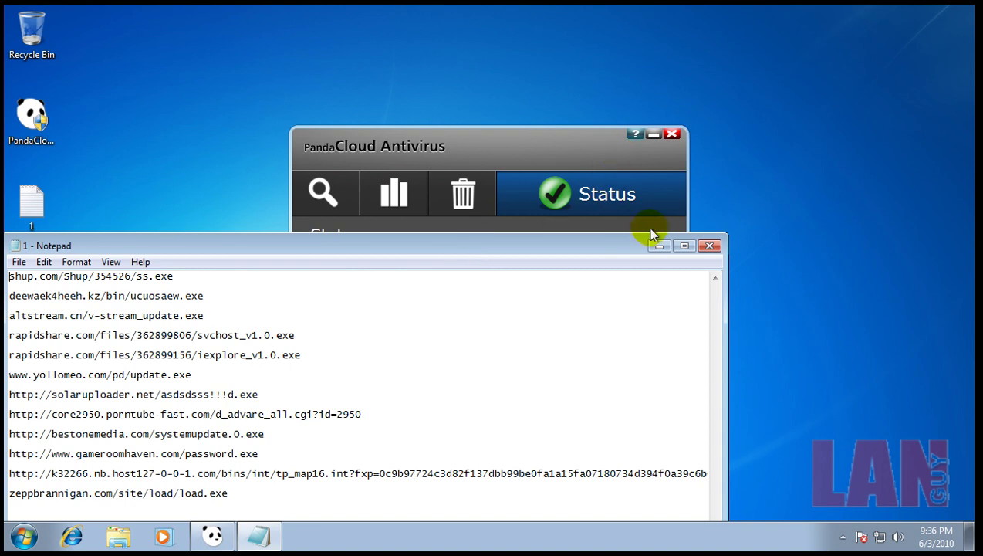
pyautogui.click(717, 245)
pyautogui.click(673, 136)
# Drag the Testing tools folder below the Hitman Pro 3.5 shortcut on the desktop
pyautogui.click(234, 263)
pyautogui.moveTo(87, 291)
pyautogui.mouseDown()
pyautogui.moveTo(81, 482)
pyautogui.moveTo(37, 470)
pyautogui.mouseUp()
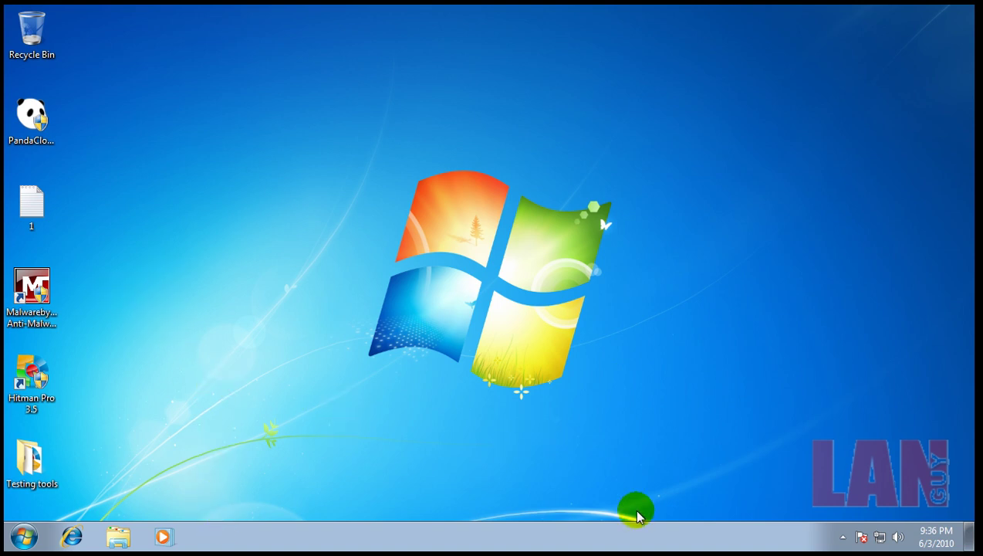
pyautogui.click(842, 536)
pyautogui.click(842, 536)
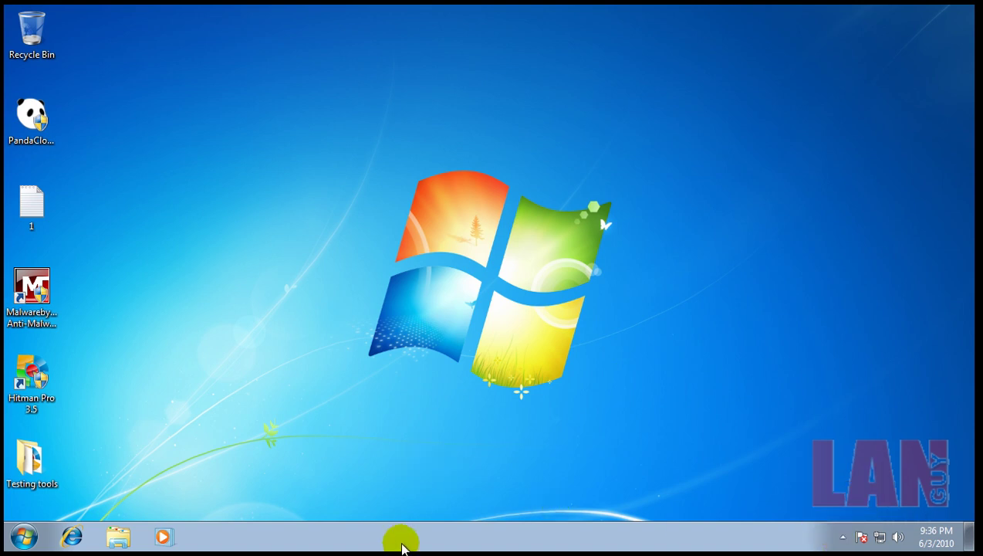